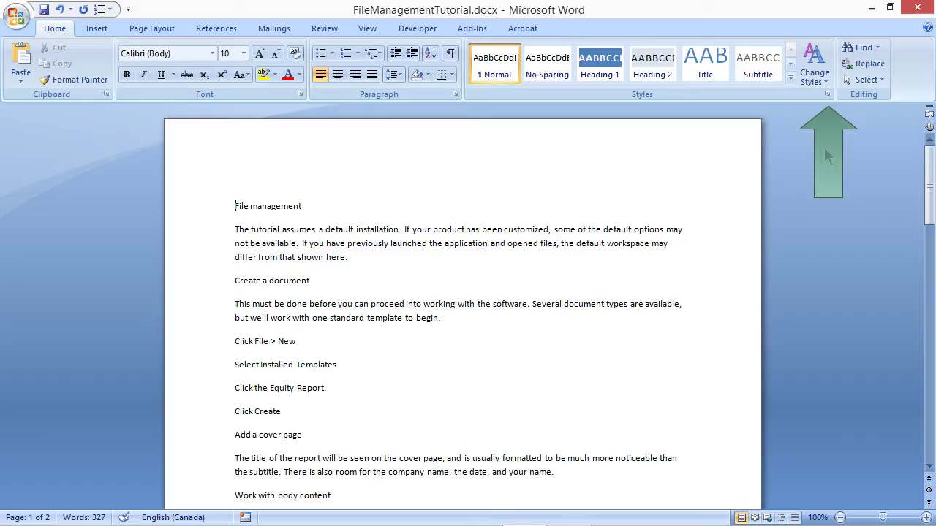
# Step: Open the full Styles list and dock it at the right edge of Word
pyautogui.click(826, 94)
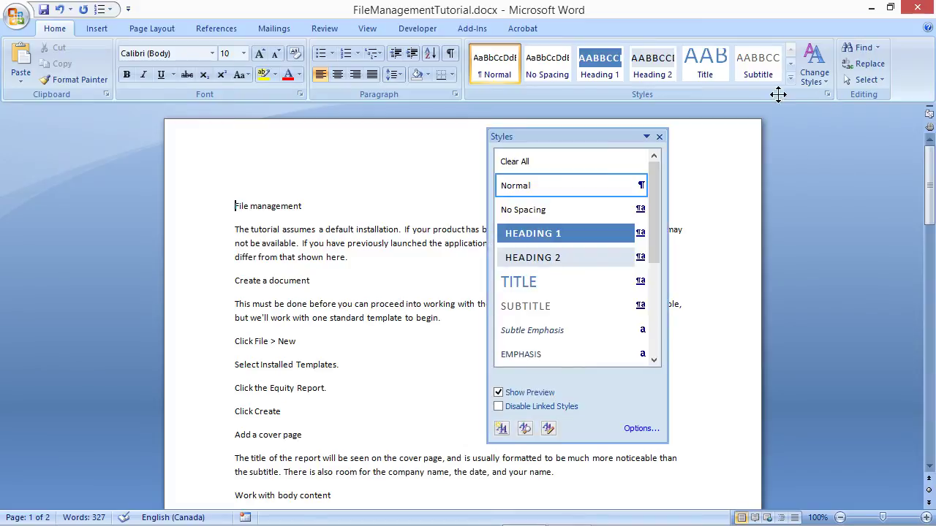
pyautogui.moveTo(548, 136); pyautogui.dragTo(930, 147)
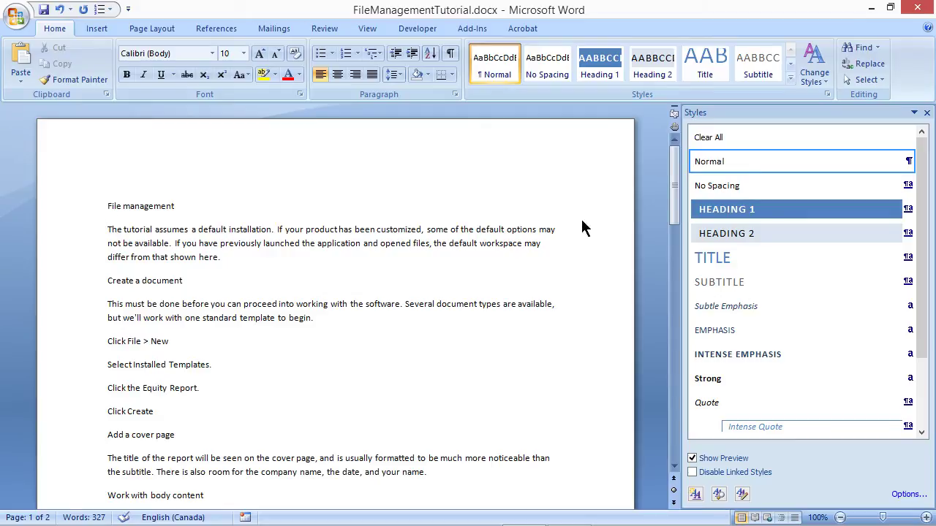
# Step: Apply Title to 'File management' and Heading 1 to 'Create a document'
pyautogui.click(713, 258)
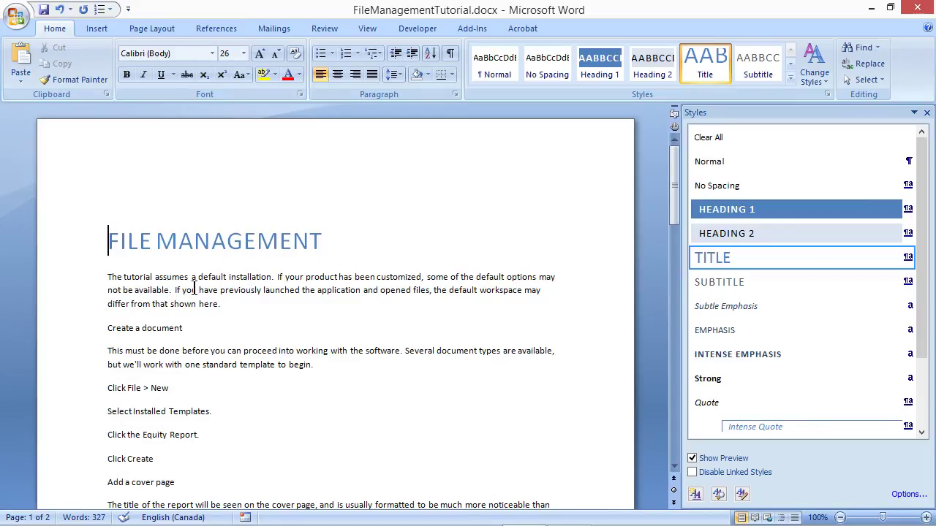
pyautogui.click(124, 329)
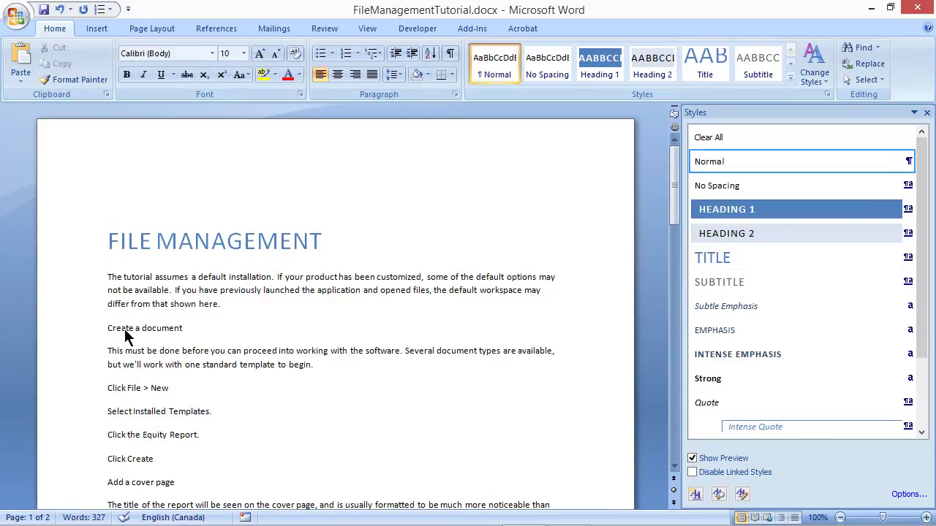
pyautogui.click(711, 212)
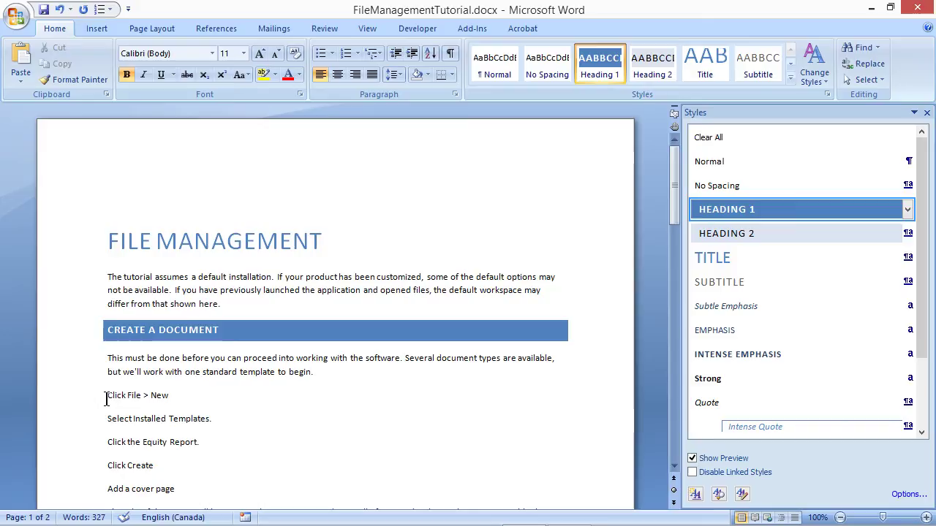
# Step: Number the four step lines and make 'Add a cover page' a Heading 1
pyautogui.moveTo(106, 399); pyautogui.dragTo(160, 469)
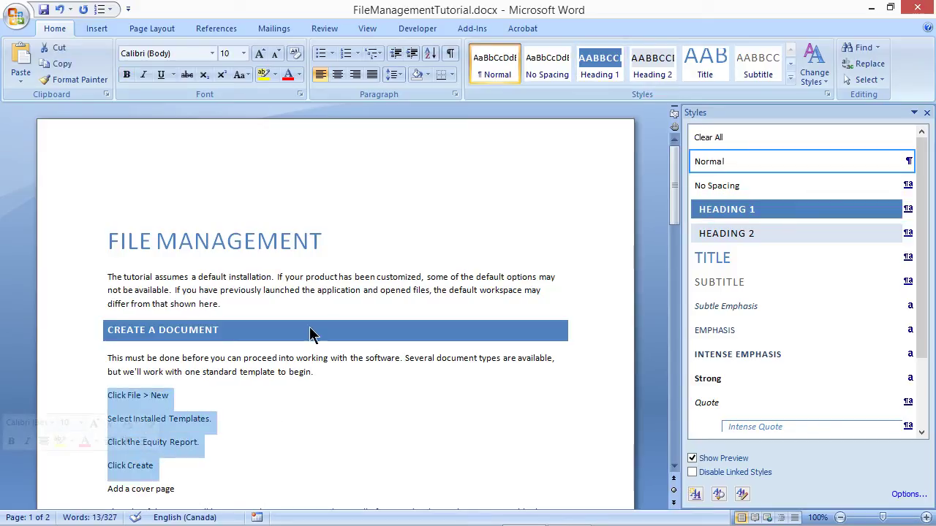
pyautogui.click(343, 53)
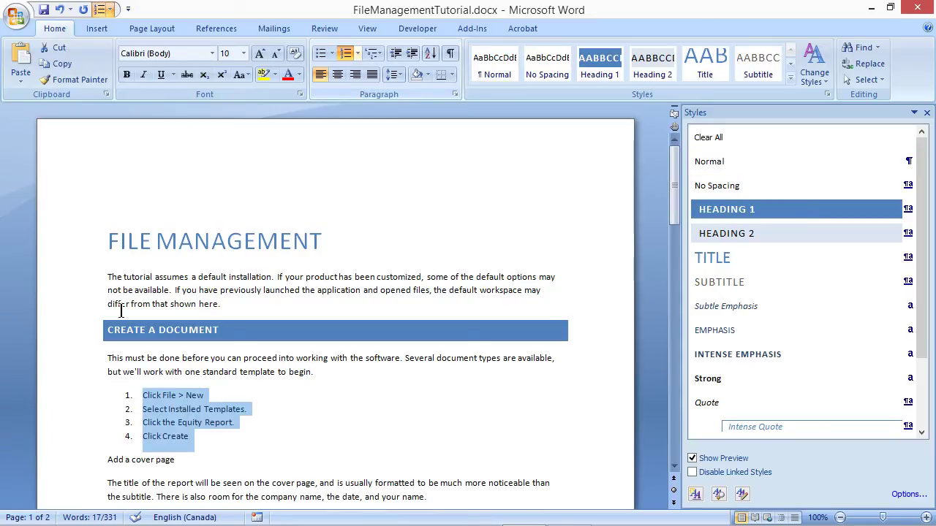
pyautogui.click(110, 459)
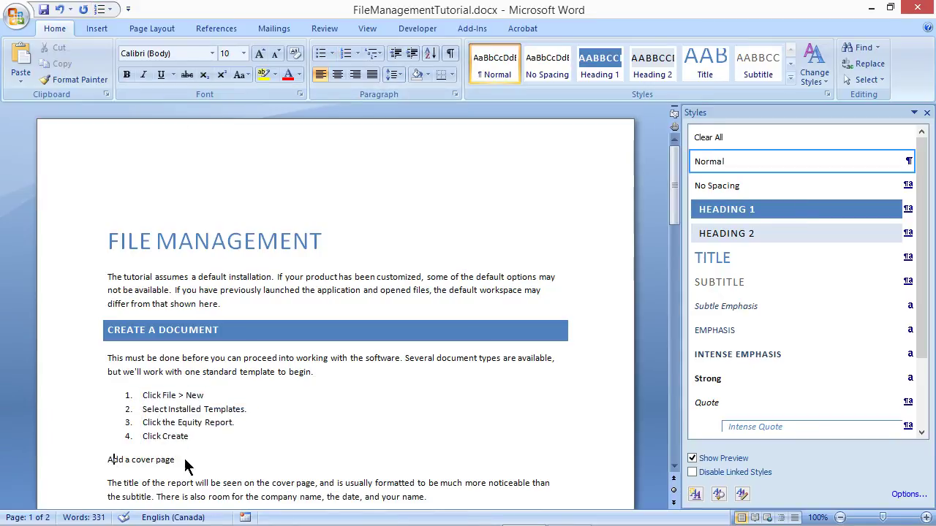
pyautogui.click(703, 212)
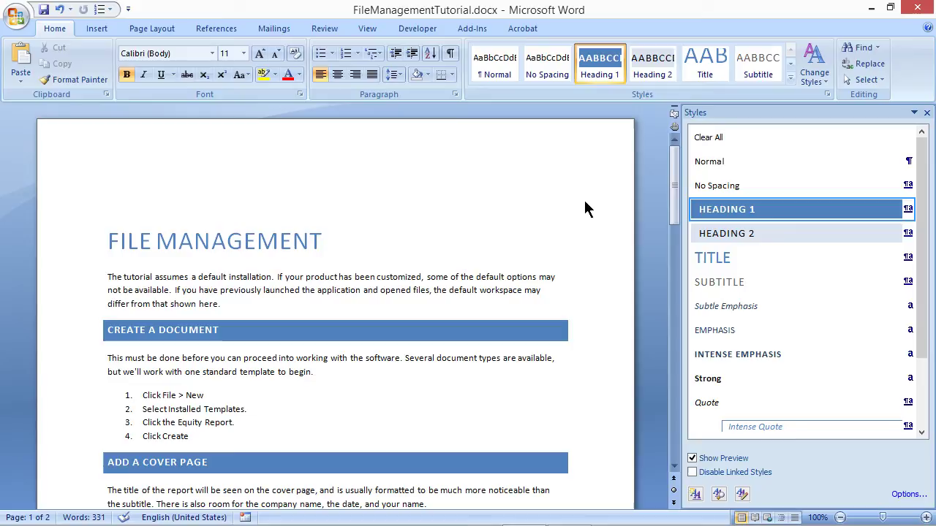
pyautogui.click(367, 34)
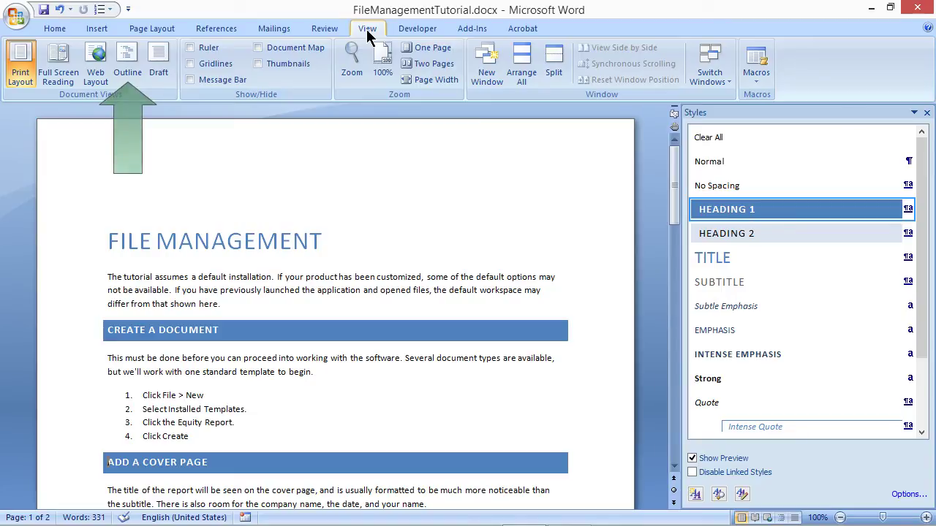
# Step: Show the outline with first lines only and set 'Work with body content' to Level 1
pyautogui.click(126, 60)
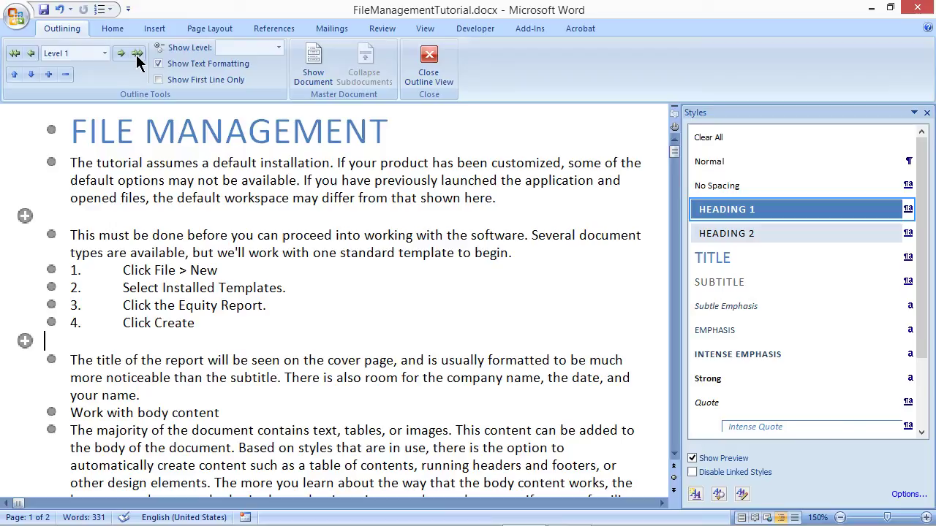
pyautogui.click(157, 80)
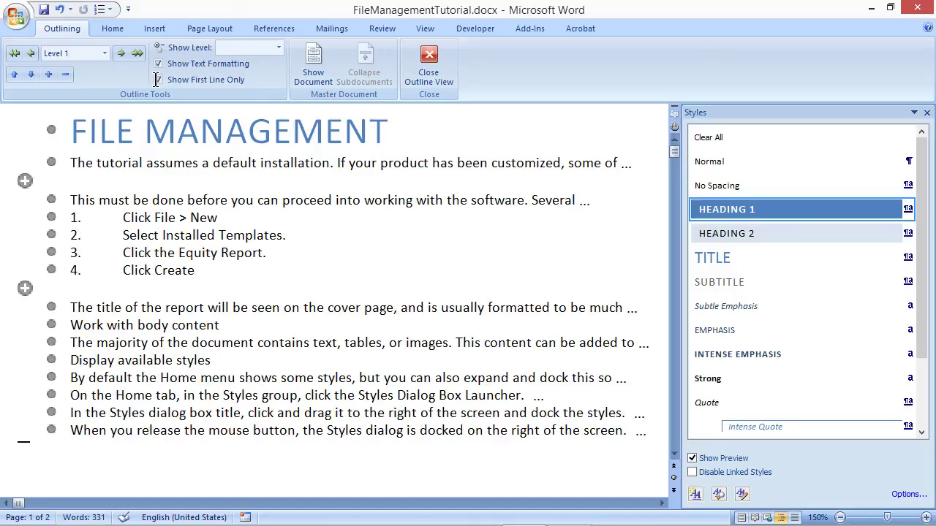
pyautogui.click(82, 325)
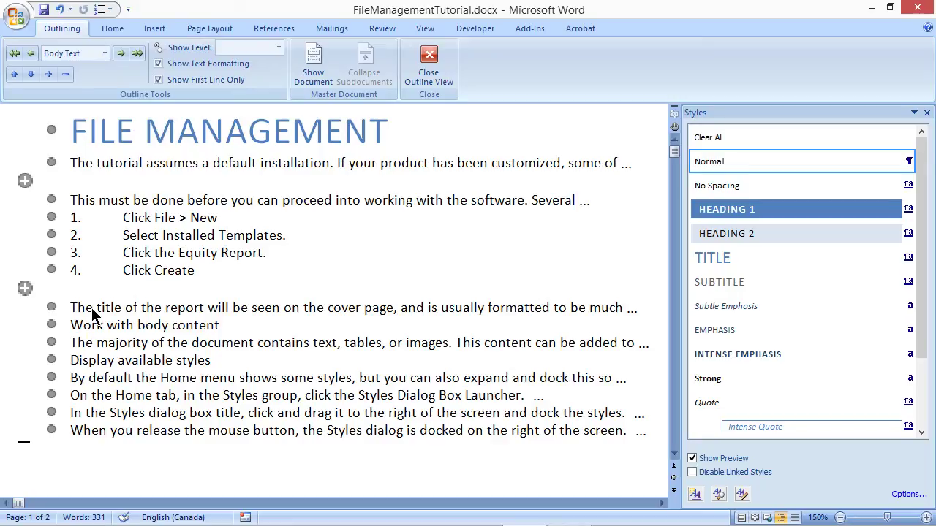
pyautogui.click(104, 54)
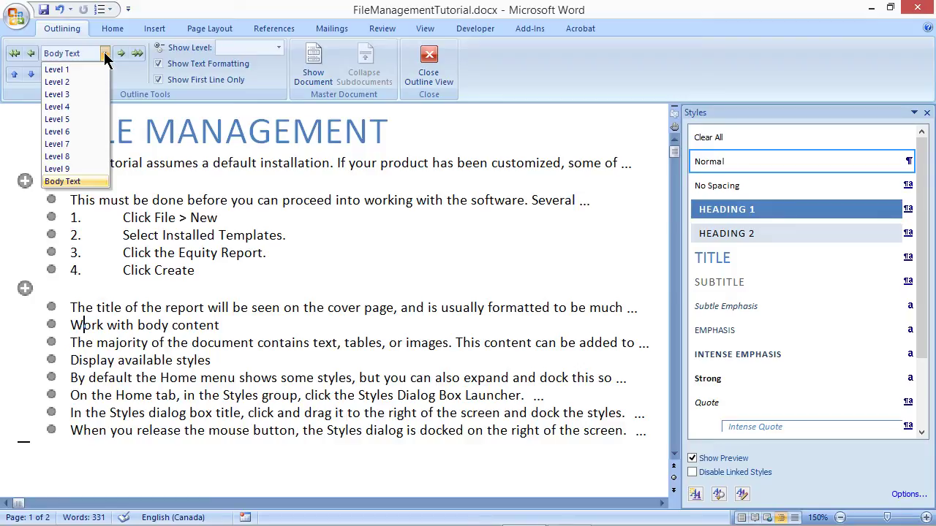
pyautogui.click(59, 70)
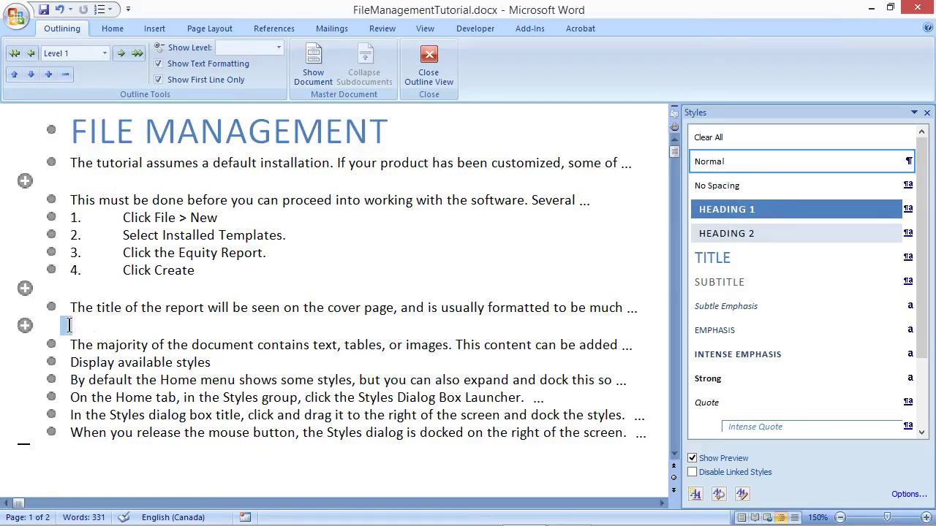
pyautogui.moveTo(68, 326); pyautogui.dragTo(158, 325)
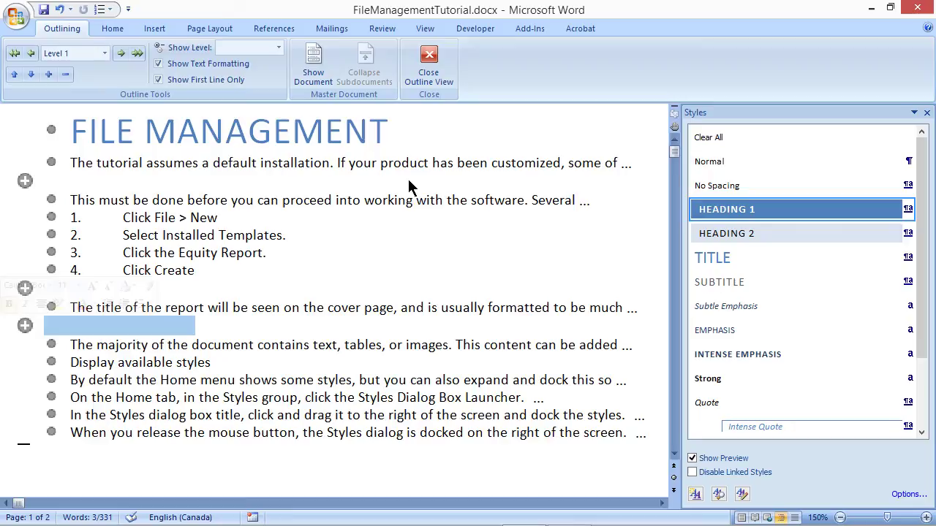
# Step: Close Outline view and apply the Traditional style set to the whole document
pyautogui.click(429, 59)
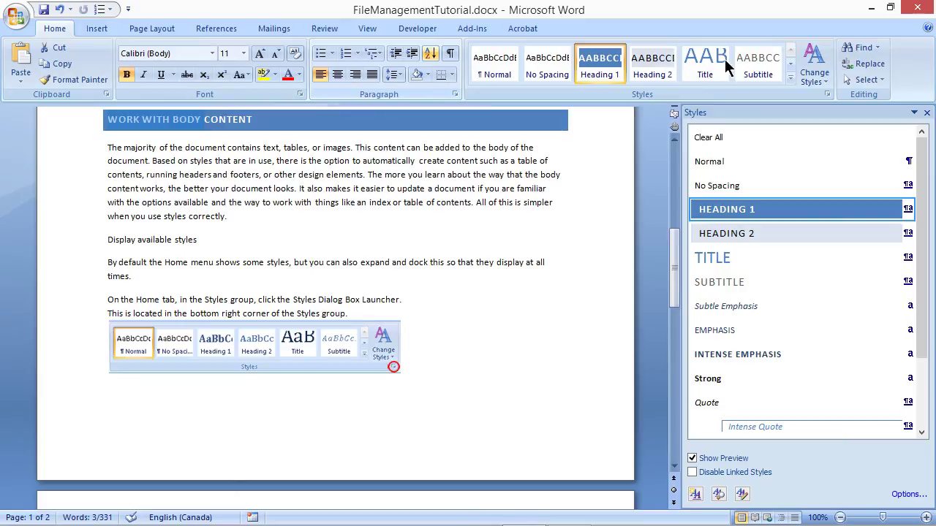
pyautogui.click(823, 82)
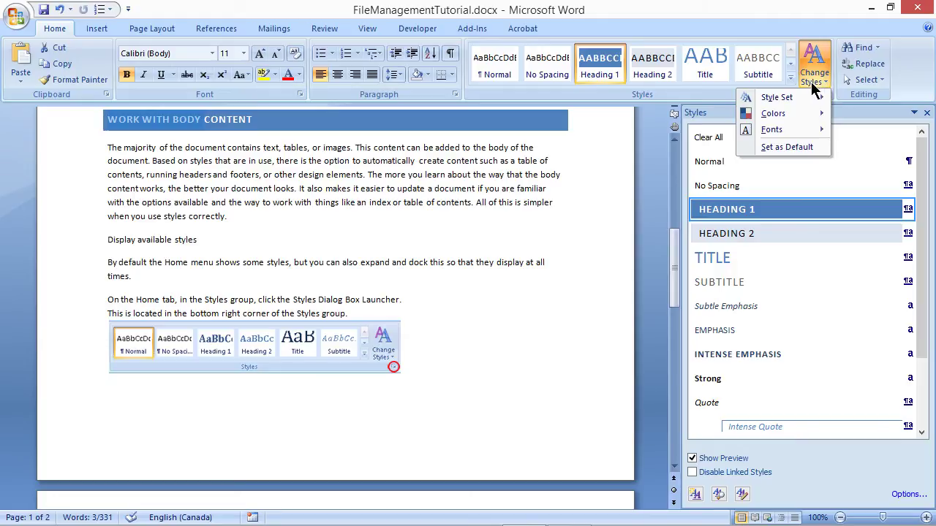
pyautogui.moveTo(795, 94)
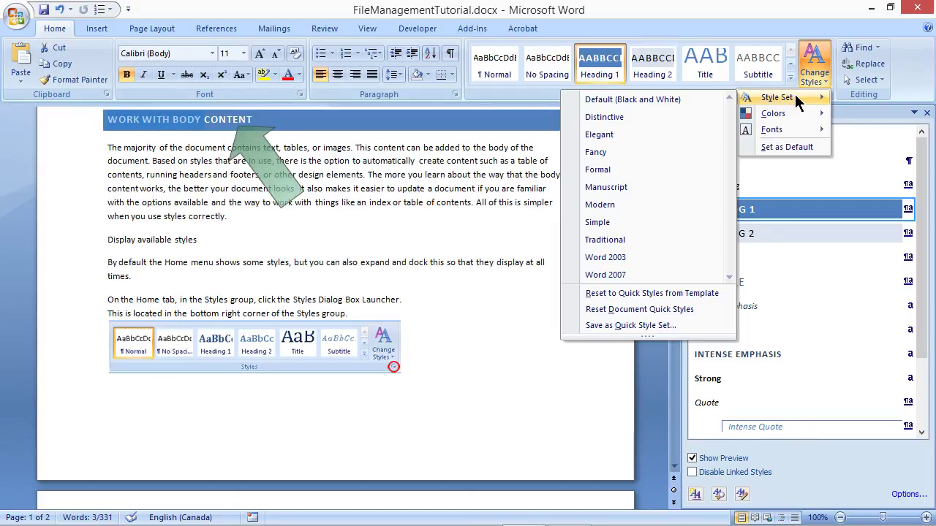
pyautogui.click(628, 239)
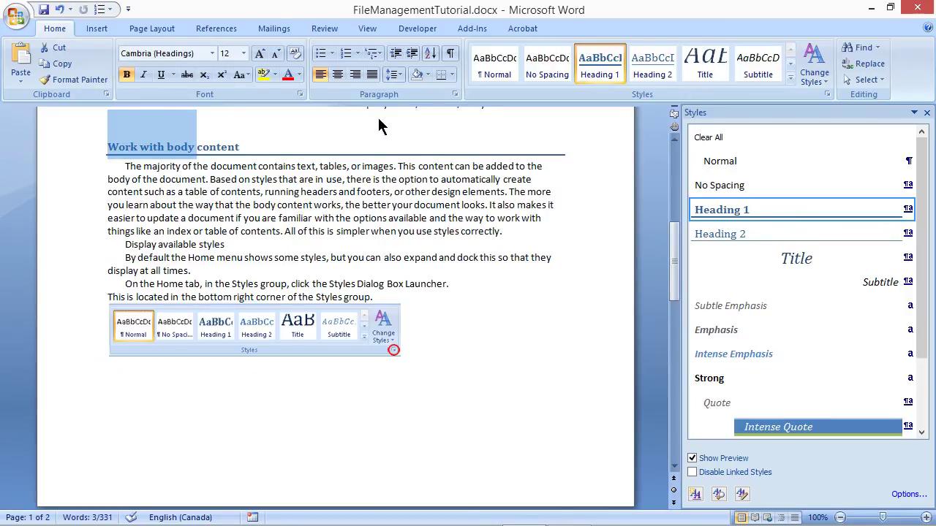
pyautogui.click(366, 30)
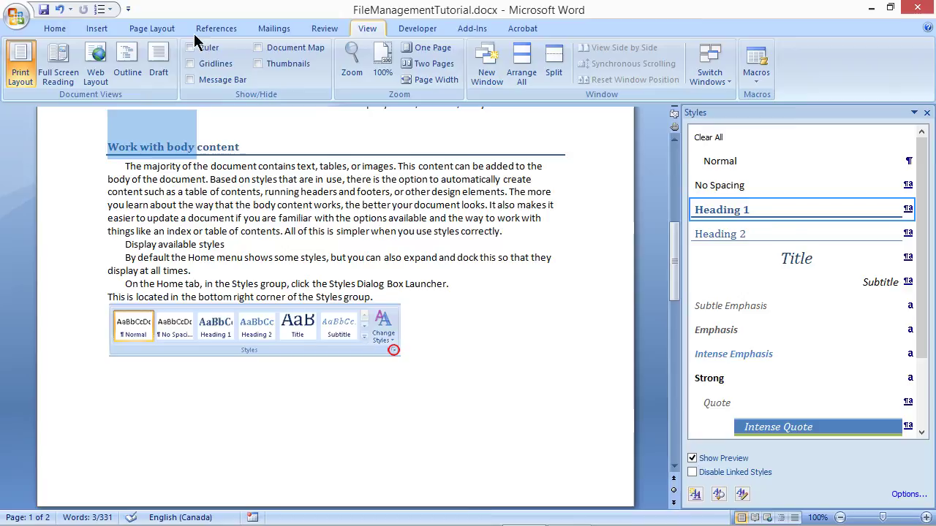
# Step: Back in Outline view, set 'Display available styles' to outline Level 1
pyautogui.click(126, 59)
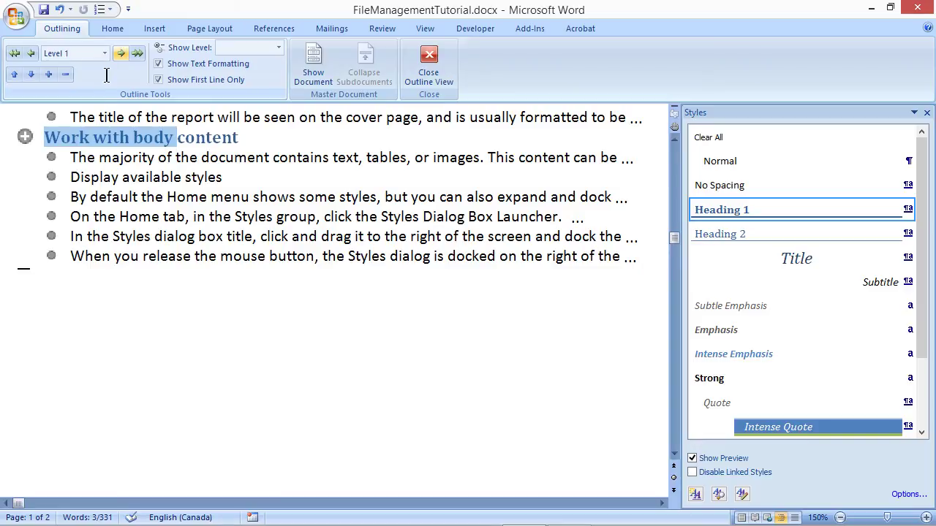
pyautogui.click(99, 180)
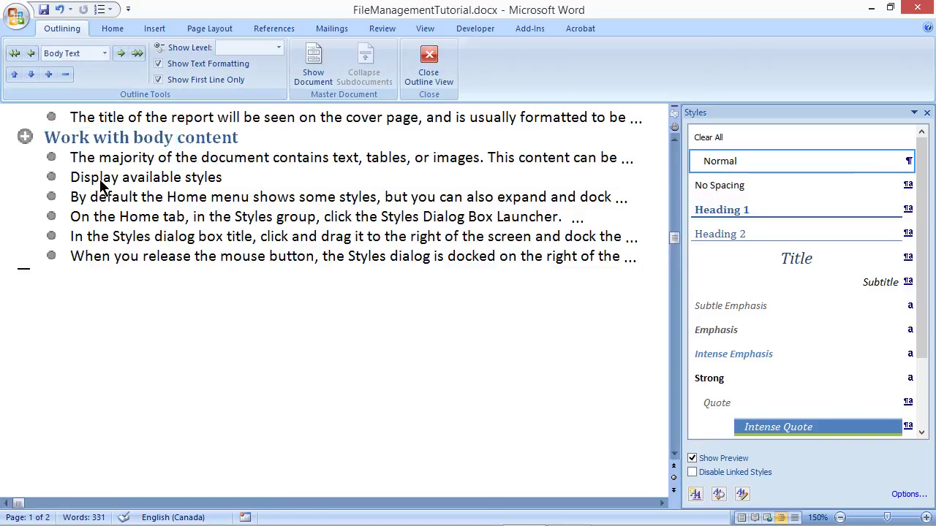
pyautogui.click(104, 53)
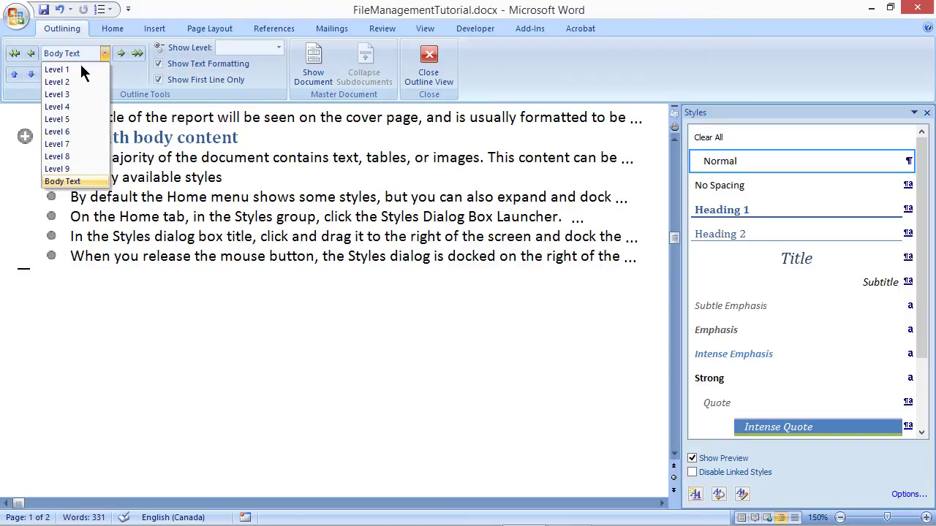
pyautogui.click(80, 69)
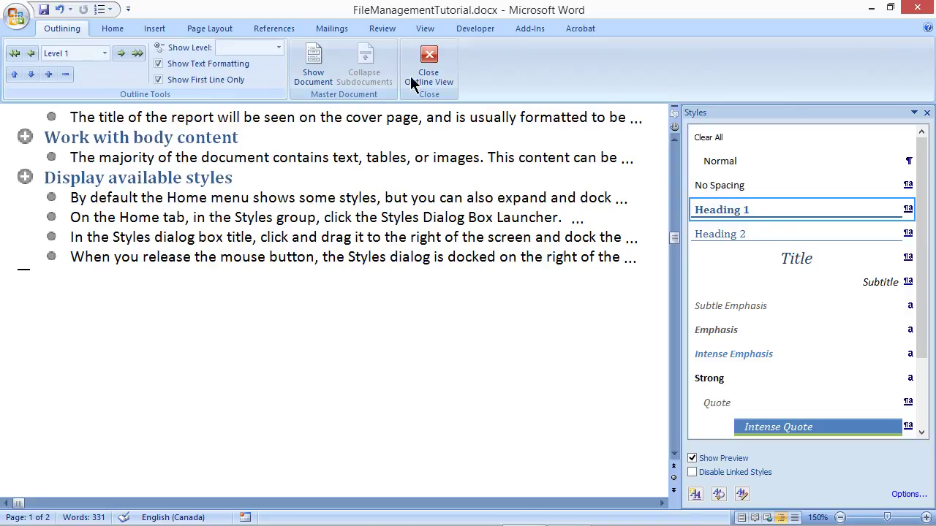
pyautogui.click(673, 146)
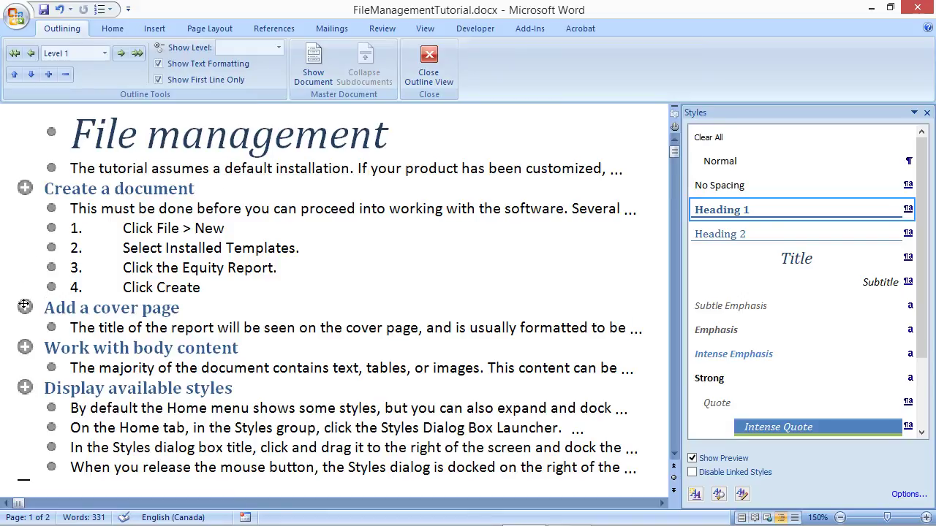
# Step: Move the 'Add a cover page' section to the document end, keeping it at Level 1
pyautogui.moveTo(24, 307); pyautogui.dragTo(24, 475)
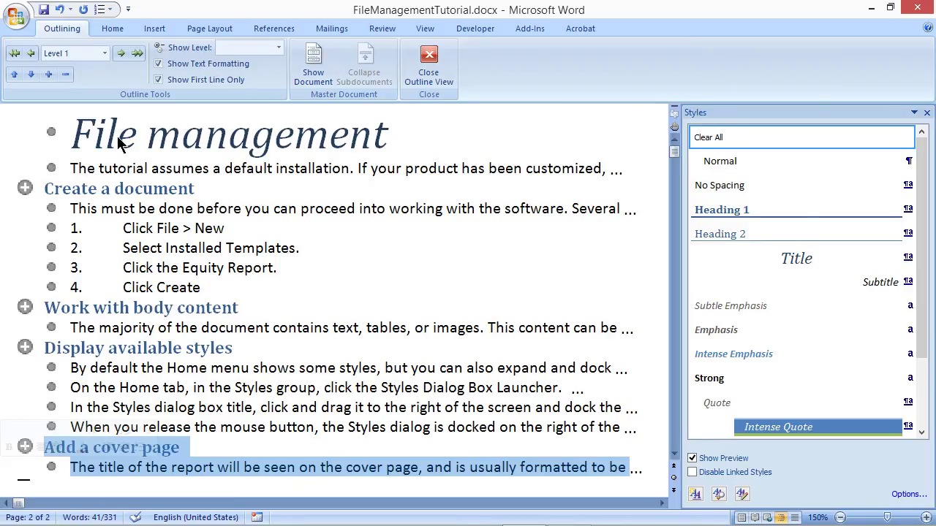
pyautogui.click(121, 54)
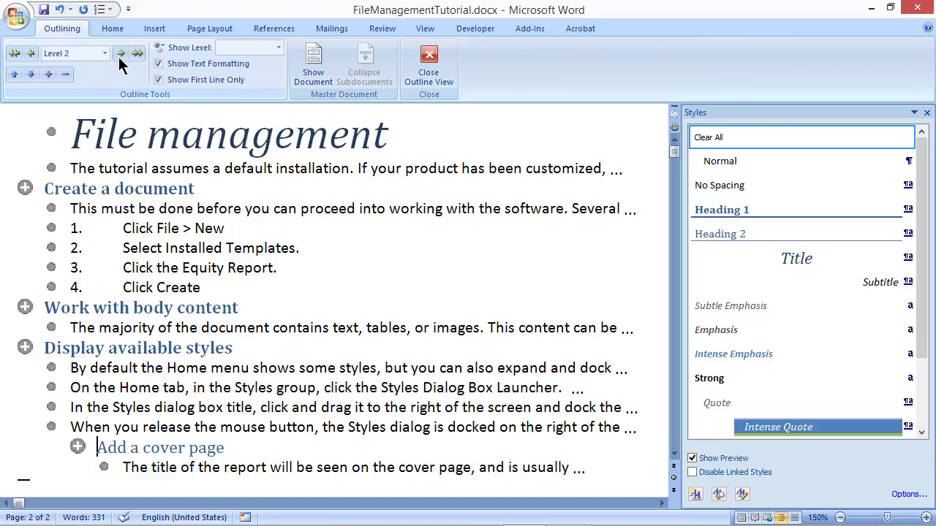
pyautogui.click(30, 54)
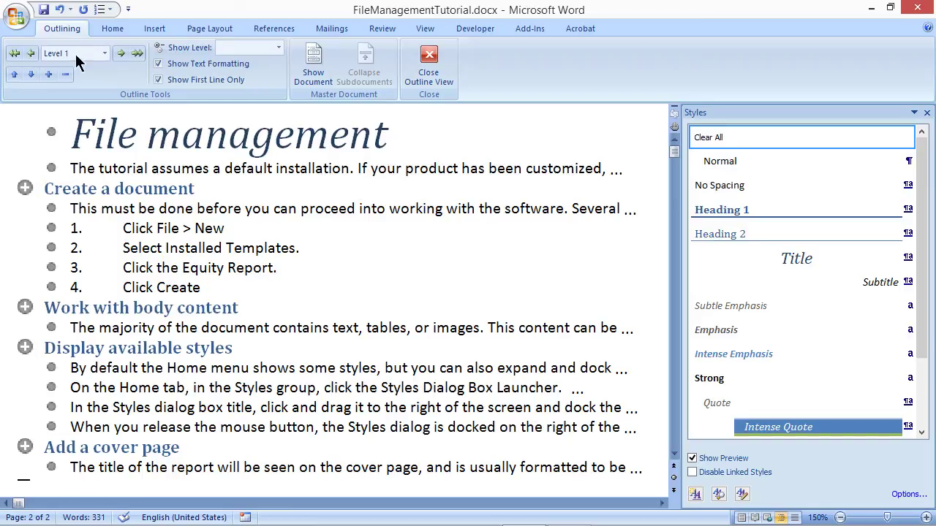
# Step: In page layout, add a blank paragraph after the introductory tutorial paragraph
pyautogui.click(429, 60)
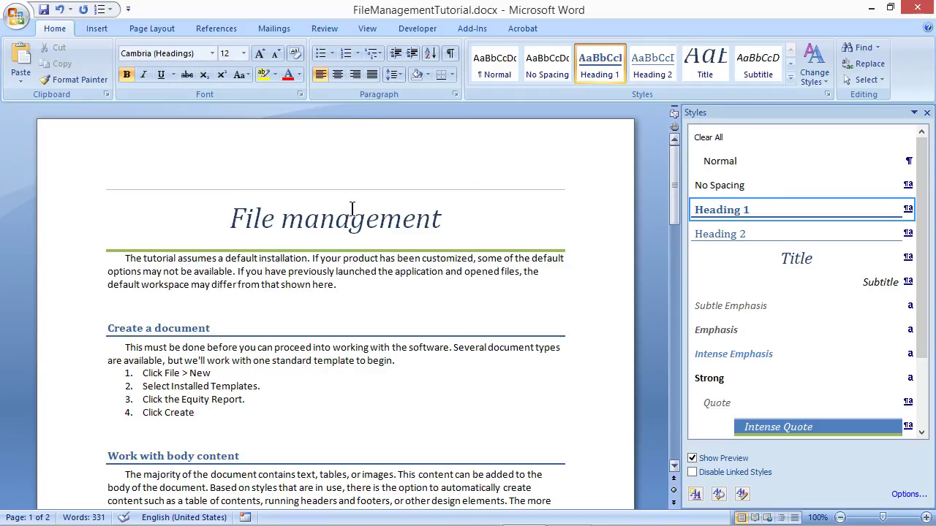
pyautogui.click(350, 288)
pyautogui.press('Return')
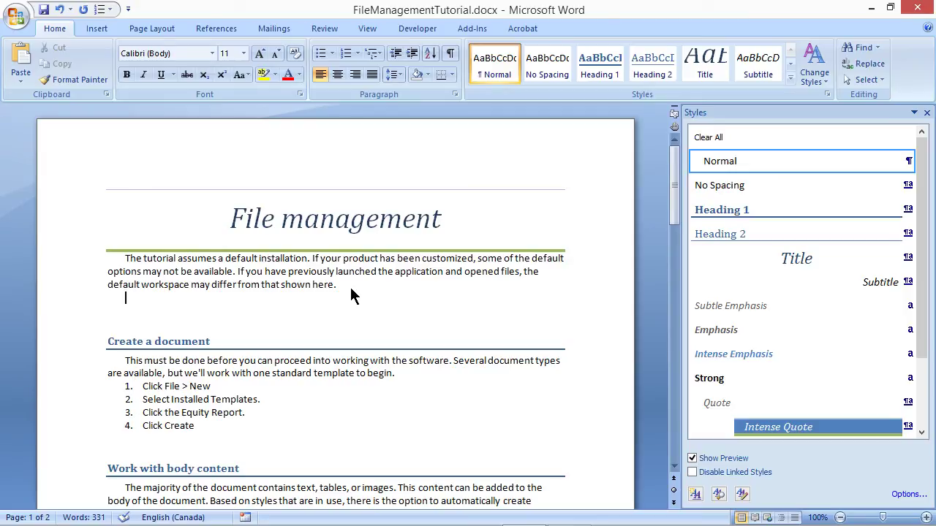
# Step: Insert Automatic Table 1 from the References tab below the introduction
pyautogui.click(218, 30)
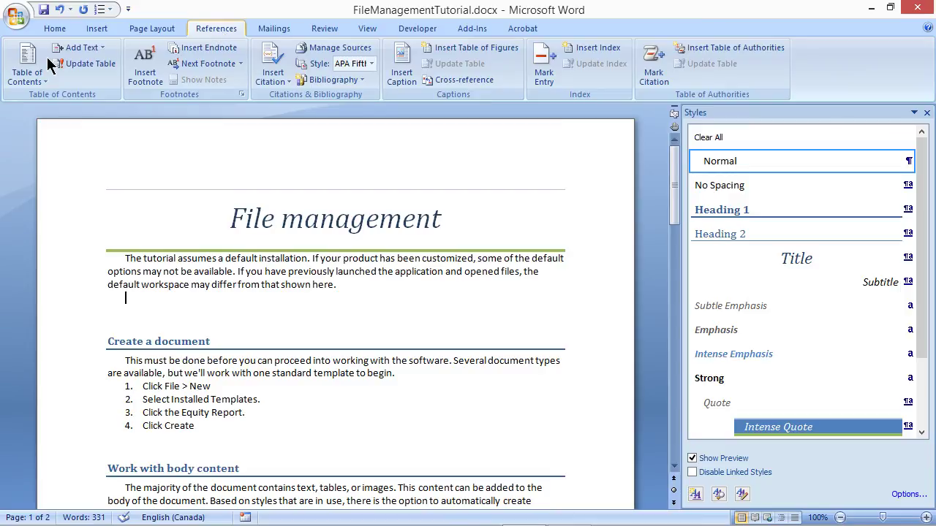
pyautogui.click(37, 81)
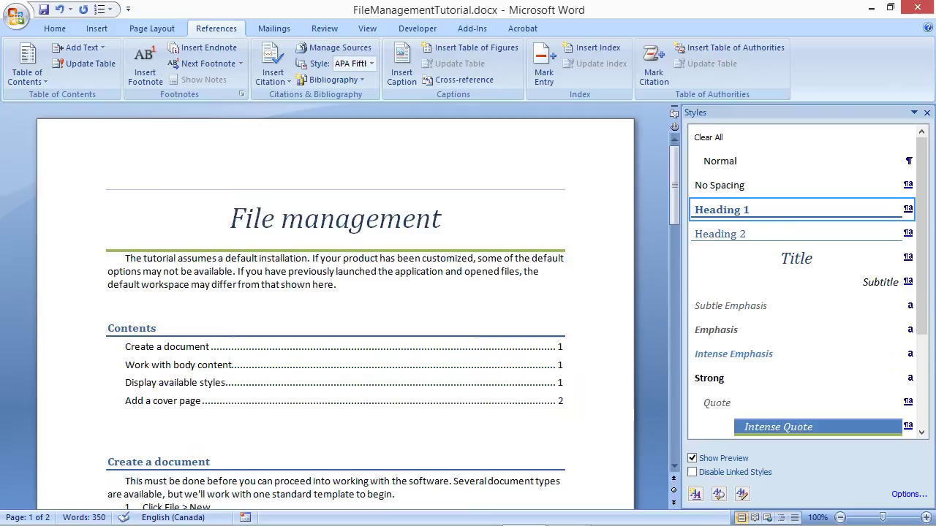
pyautogui.click(53, 135)
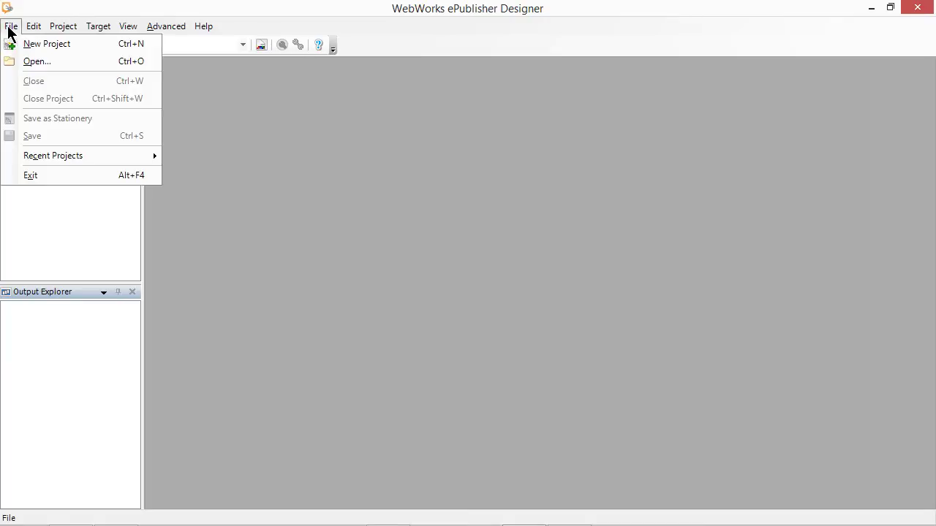
# Step: Start a new project named File Management with target Multiscreen HTML 5 in WebWorks Reverb format
pyautogui.click(36, 45)
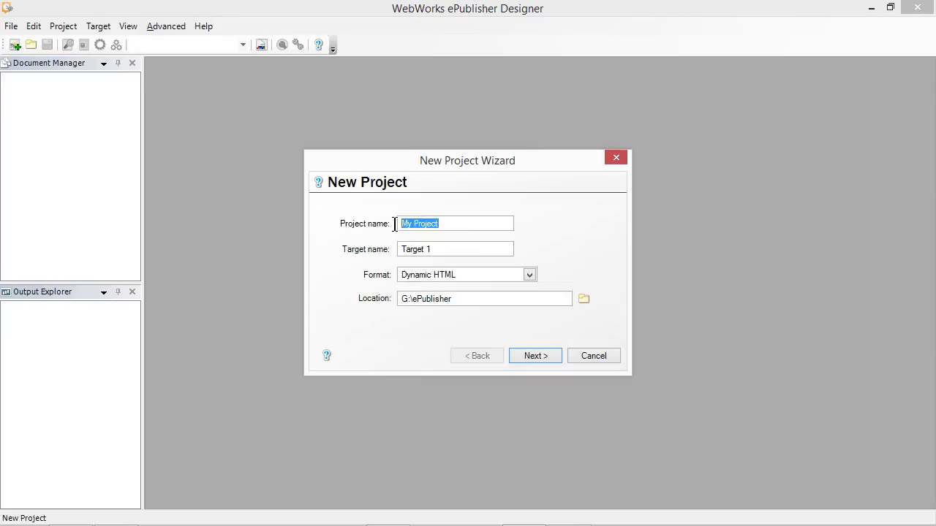
pyautogui.write('File Management')
pyautogui.press('Tab')
pyautogui.write('Multiscreen HTML 5')
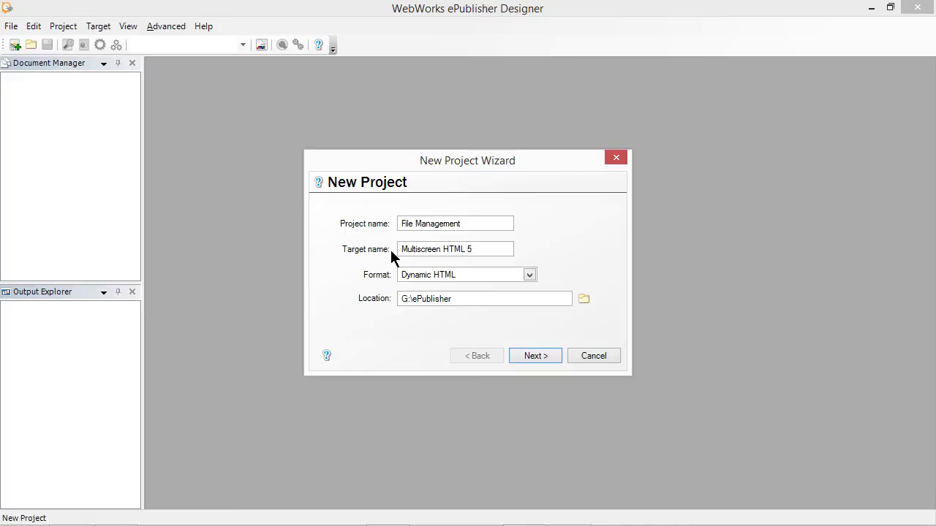
pyautogui.click(530, 274)
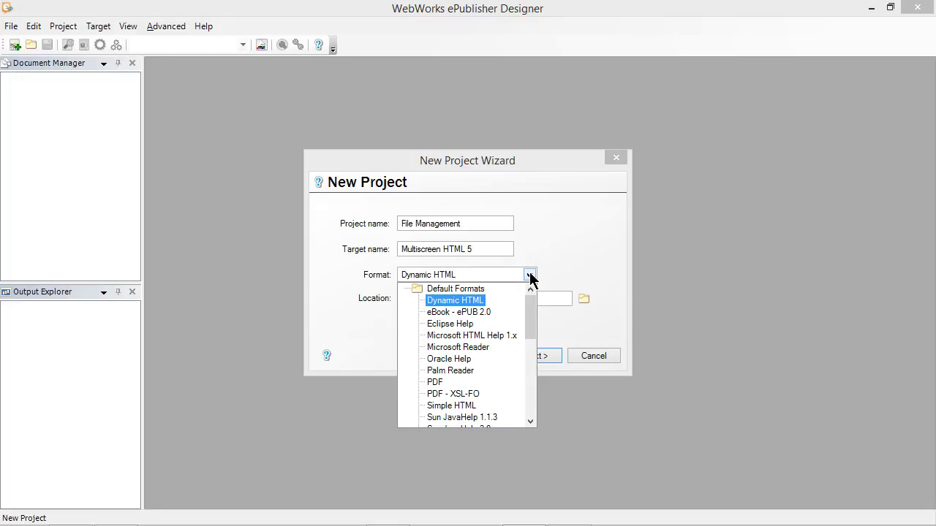
pyautogui.click(531, 366)
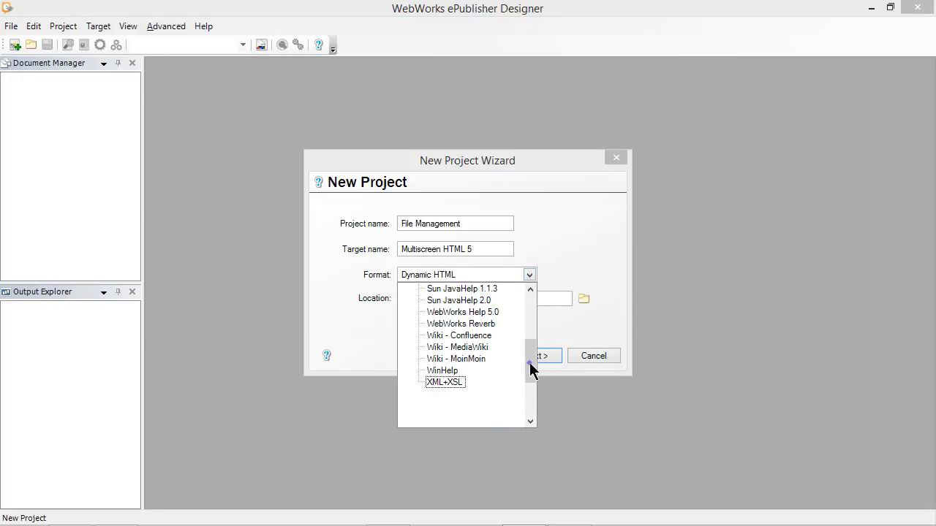
pyautogui.click(475, 324)
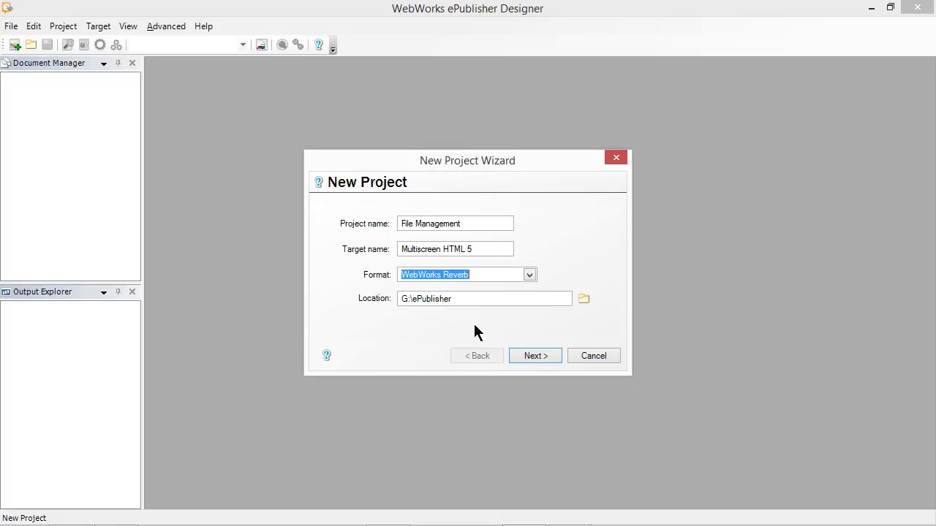
# Step: Add File Management.docx as the source document and finish the project
pyautogui.click(538, 356)
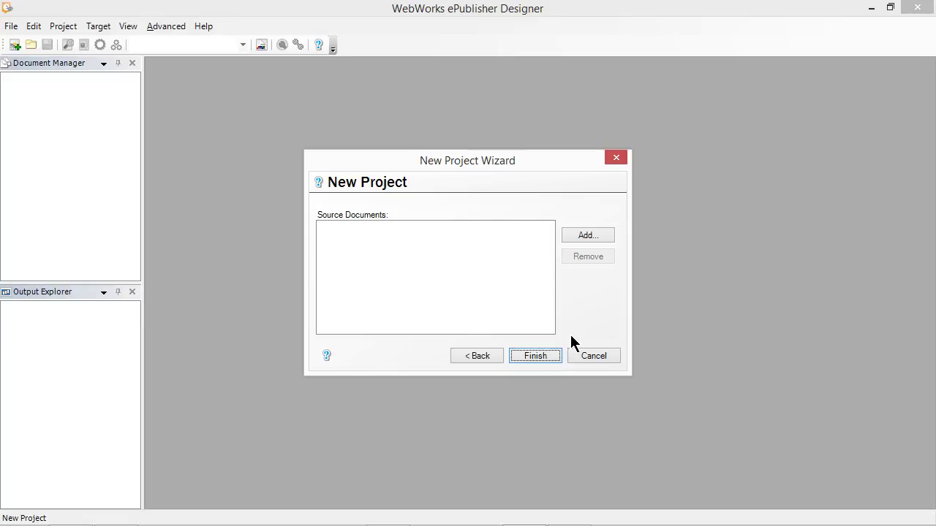
pyautogui.click(590, 236)
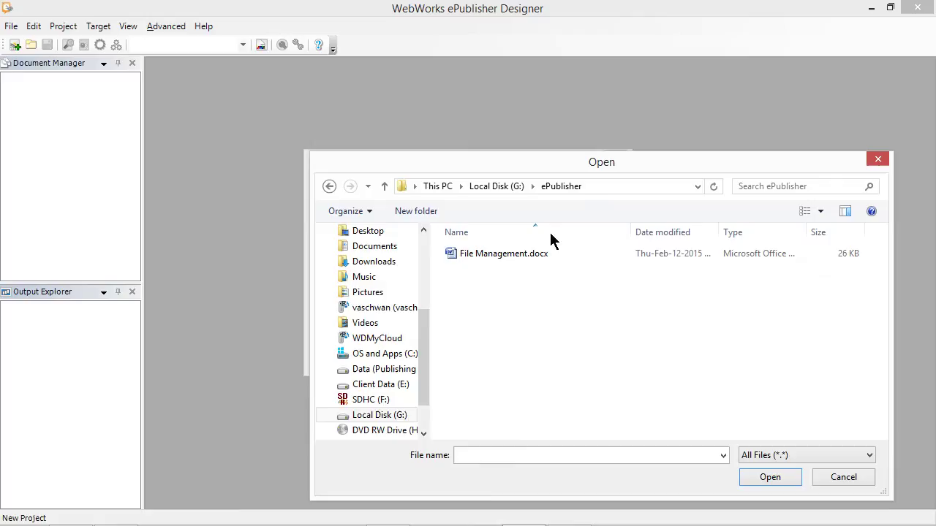
pyautogui.click(485, 253)
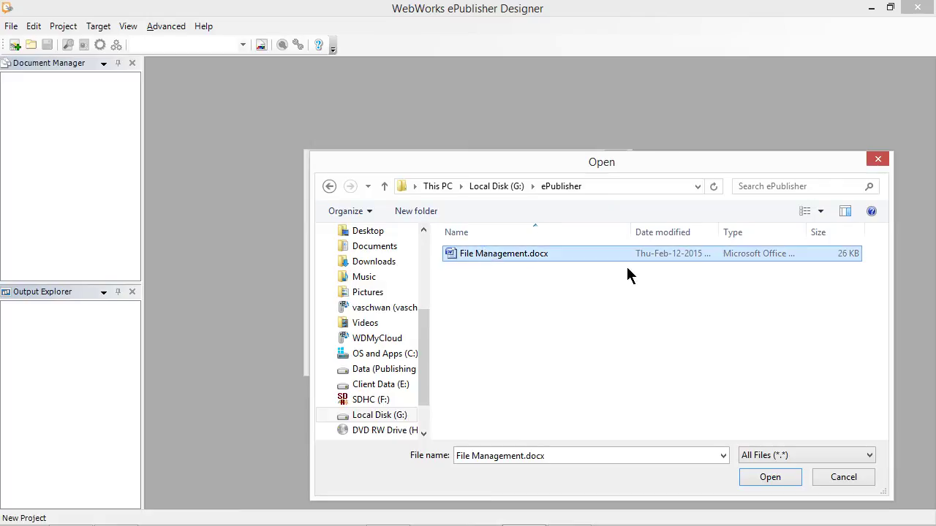
pyautogui.click(768, 477)
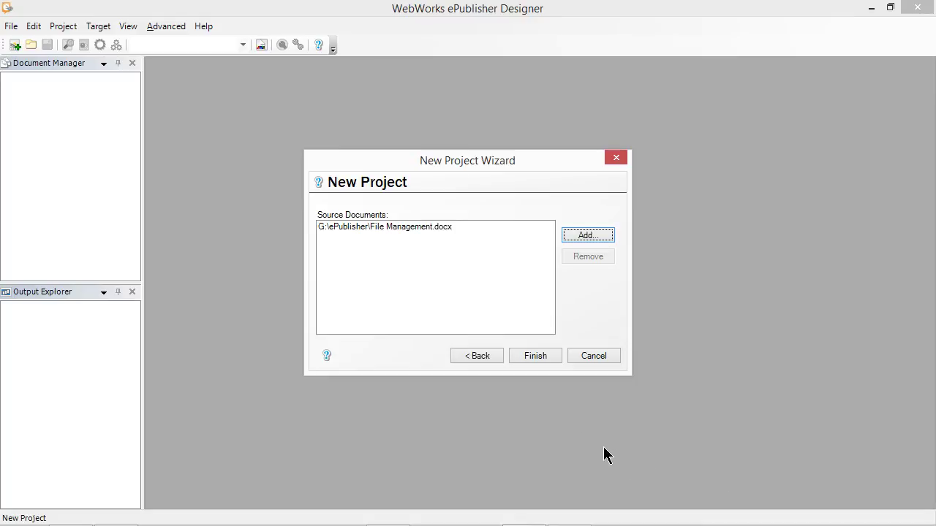
pyautogui.click(536, 354)
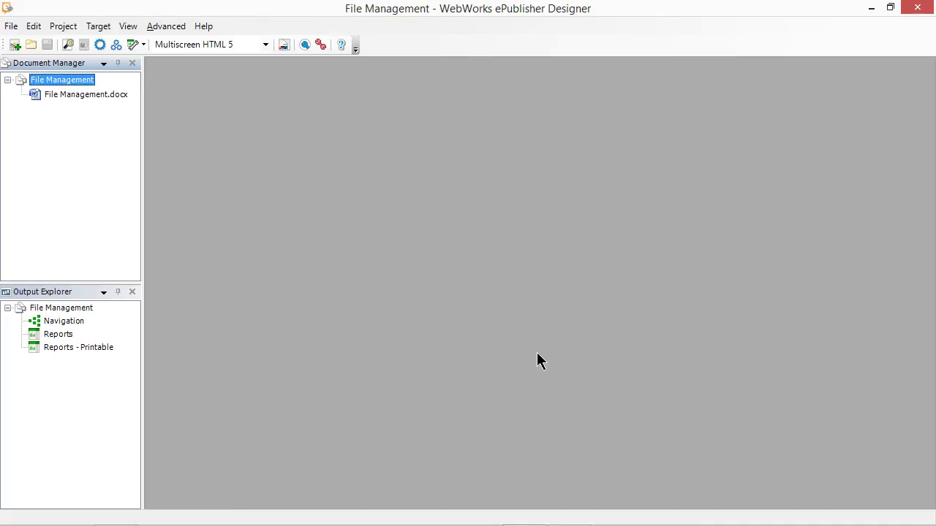
# Step: Select File Management.docx and display its preview with the Style Designer below
pyautogui.click(41, 93)
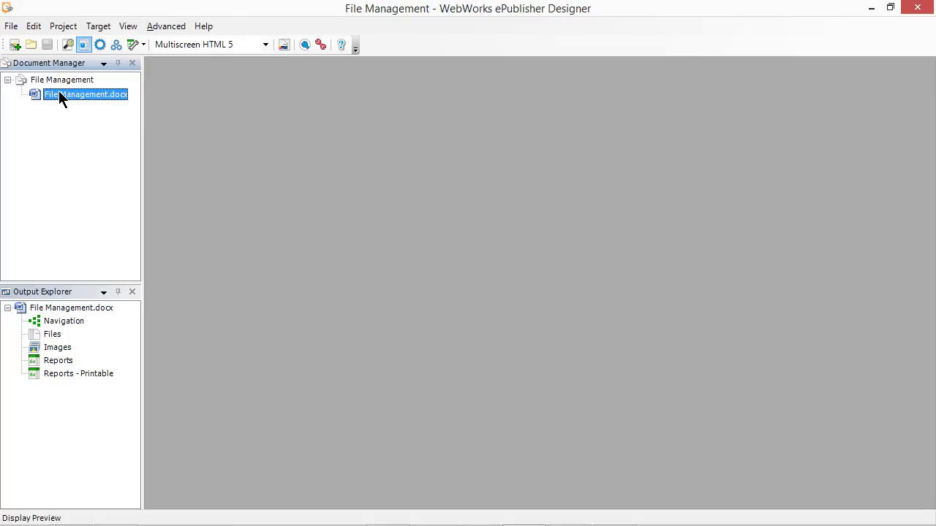
pyautogui.click(85, 47)
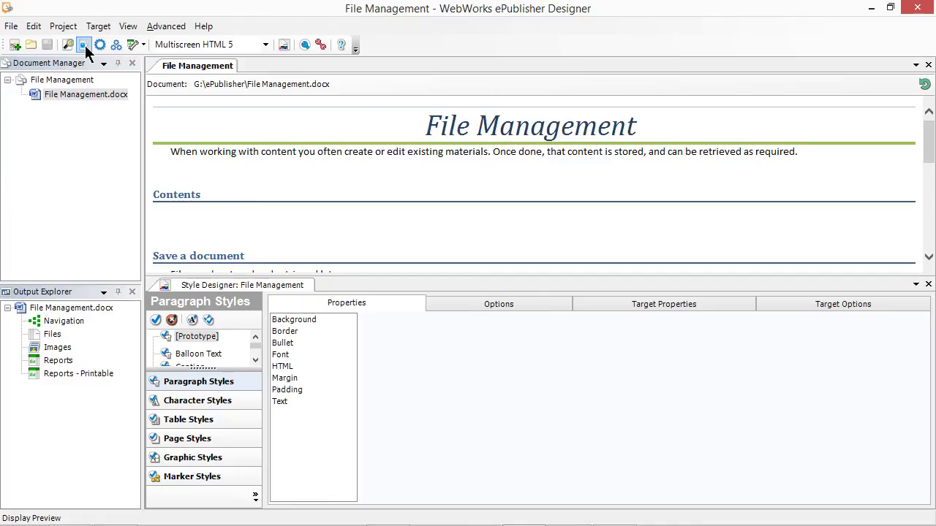
# Step: Identify the styles of the title, body and 'Save a document' paragraphs, then show Heading 1's Text properties
pyautogui.click(84, 45)
pyautogui.click(452, 128)
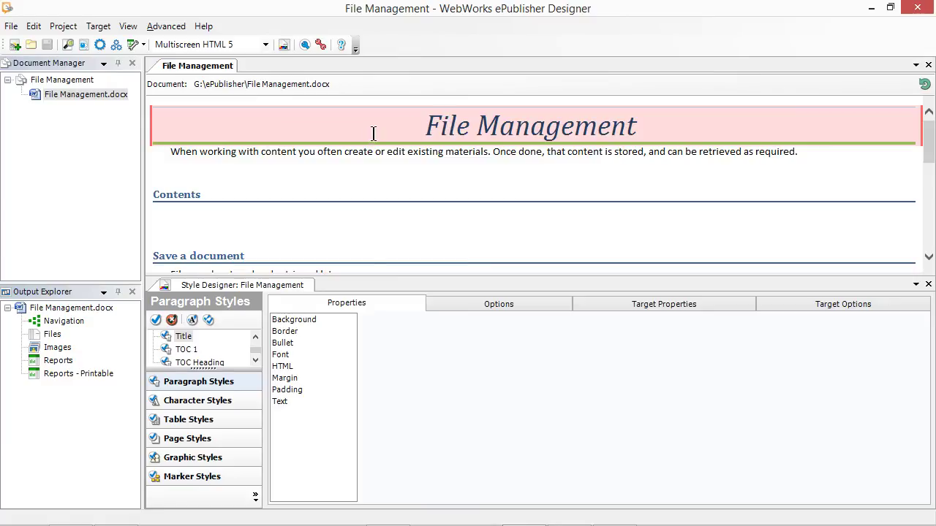
pyautogui.click(349, 151)
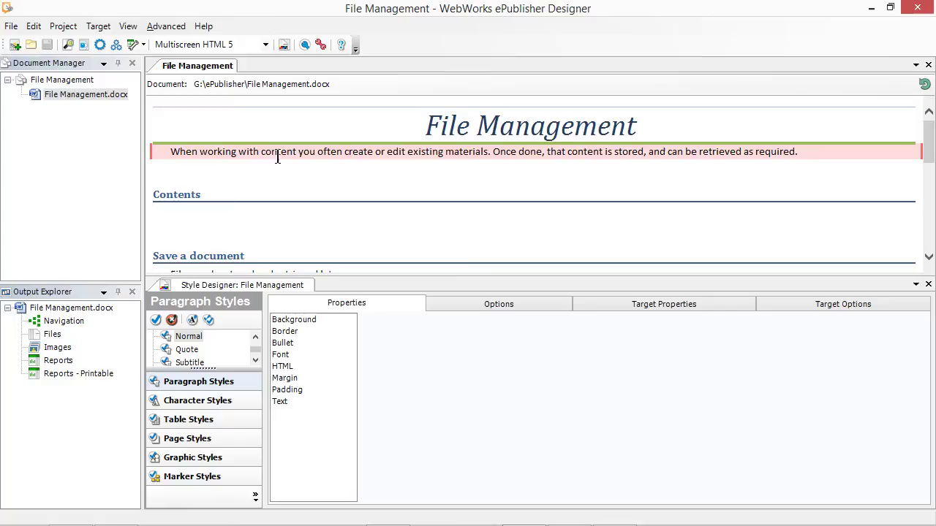
pyautogui.click(182, 261)
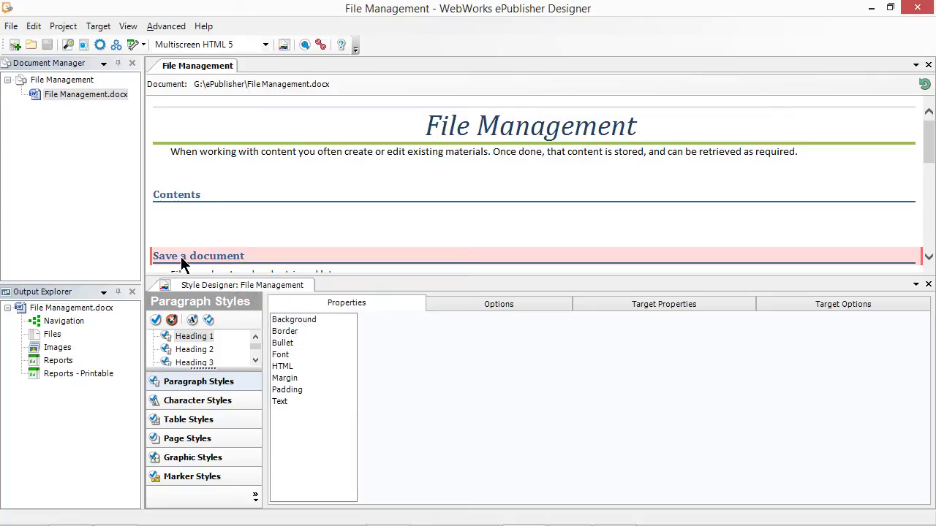
pyautogui.click(285, 402)
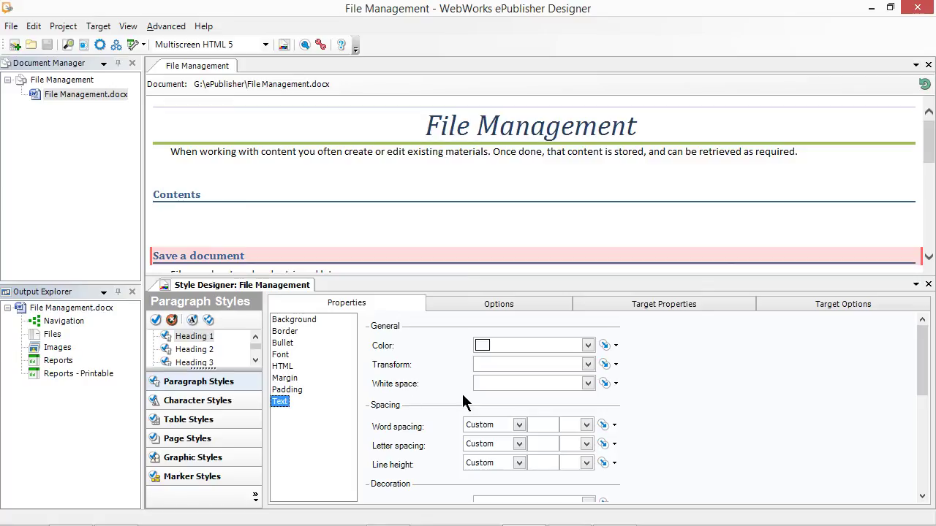
# Step: Set Heading 1's text color to Yellow and its background color to Black
pyautogui.click(587, 345)
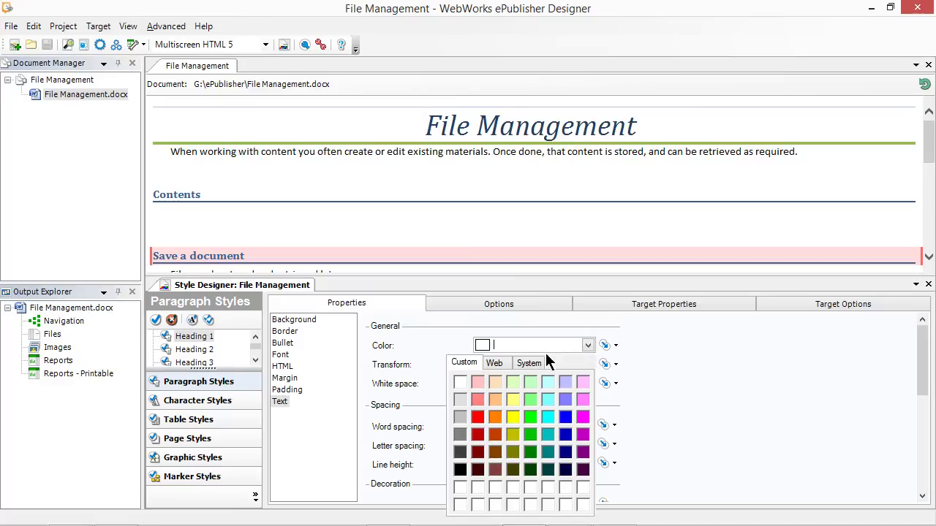
pyautogui.click(512, 416)
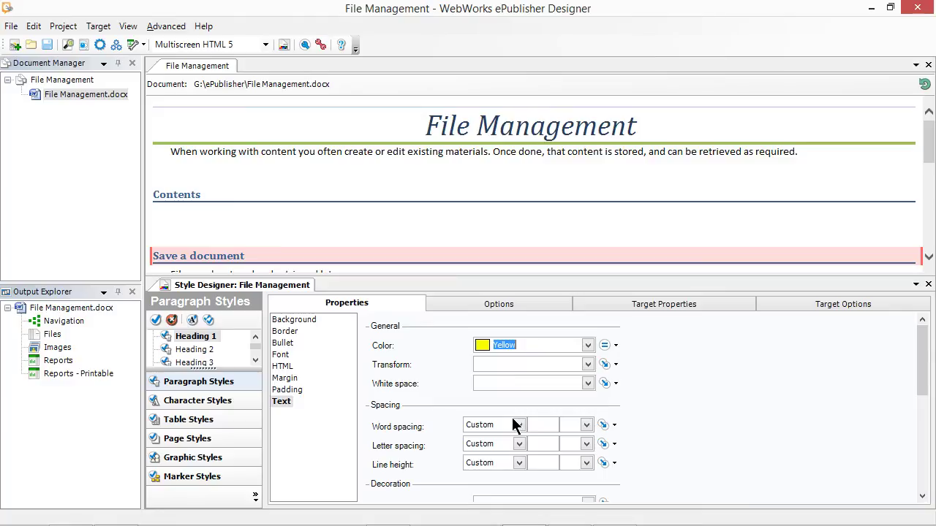
pyautogui.click(287, 321)
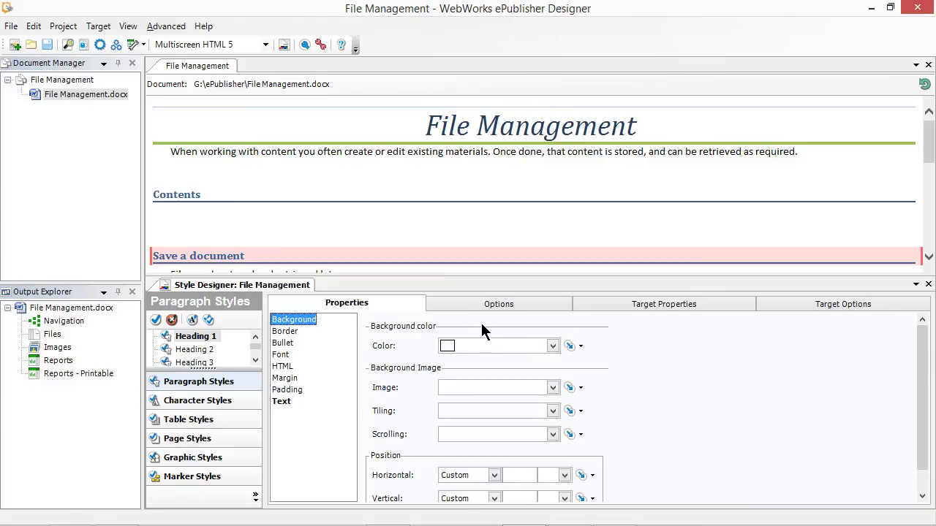
pyautogui.click(553, 346)
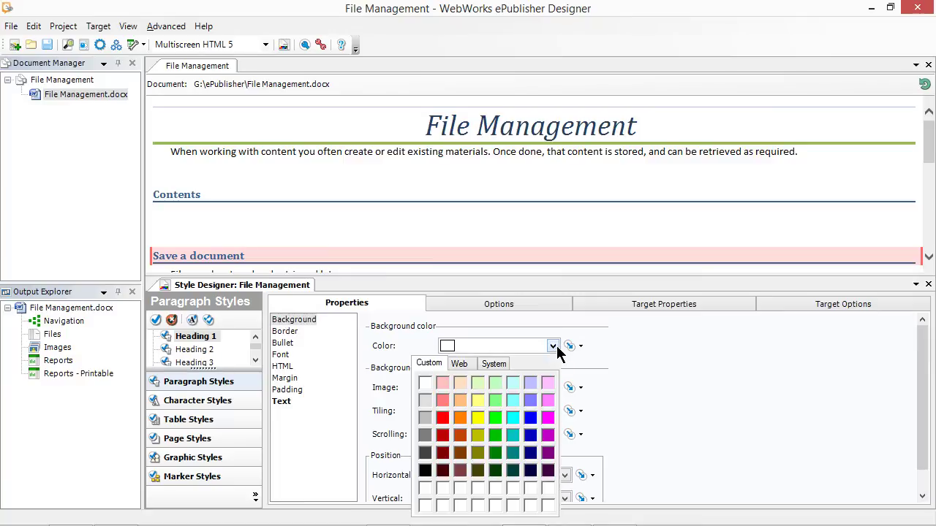
pyautogui.click(424, 470)
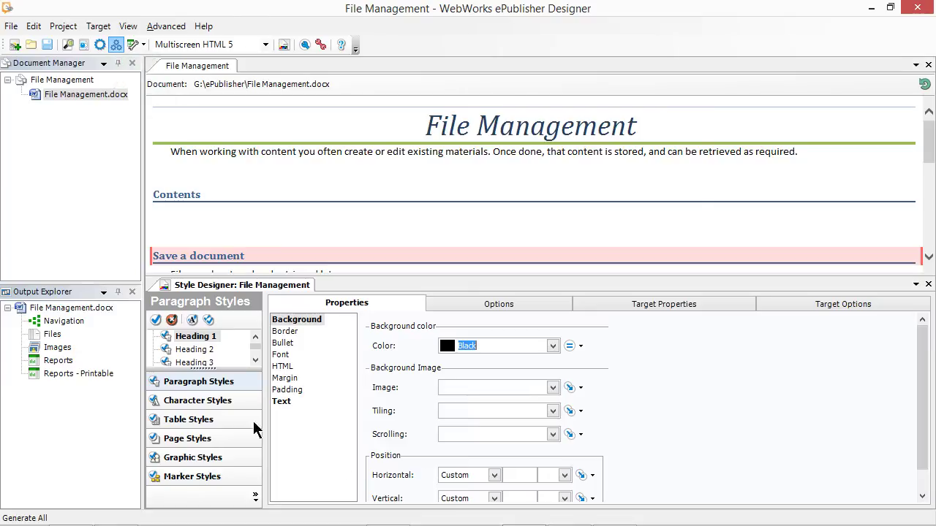
# Step: Generate all output and choose Yes to view the Reverb result in the browser
pyautogui.click(116, 45)
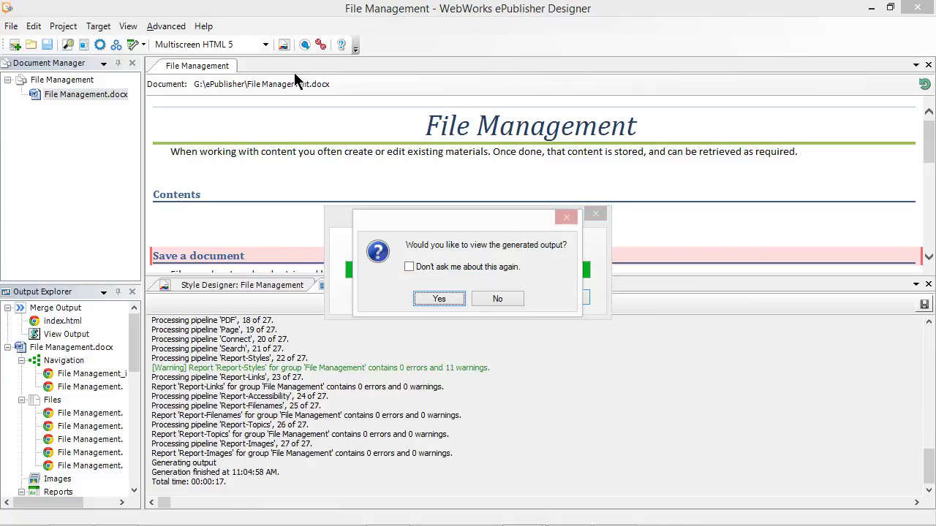
pyautogui.click(440, 299)
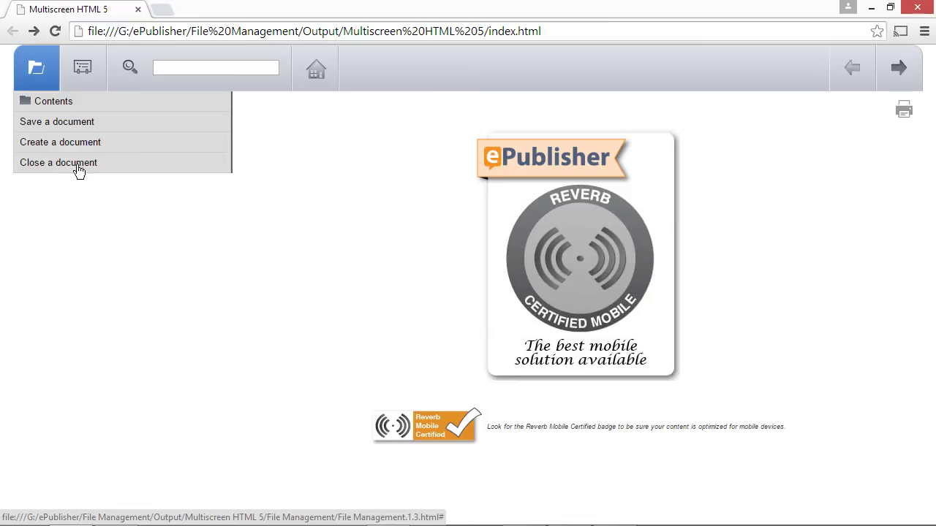
# Step: Open the 'Save a document' topic, then the 'Close a document' topic in the Reverb contents
pyautogui.click(74, 131)
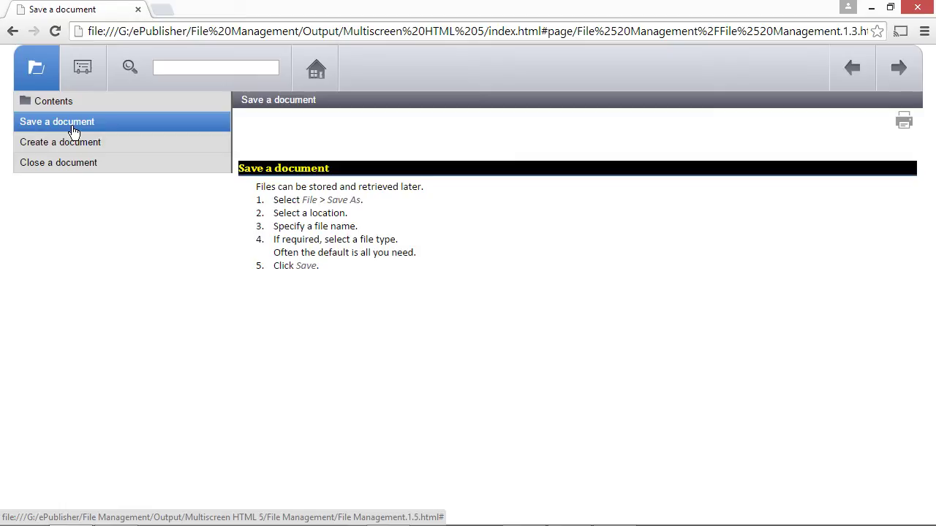
pyautogui.click(40, 168)
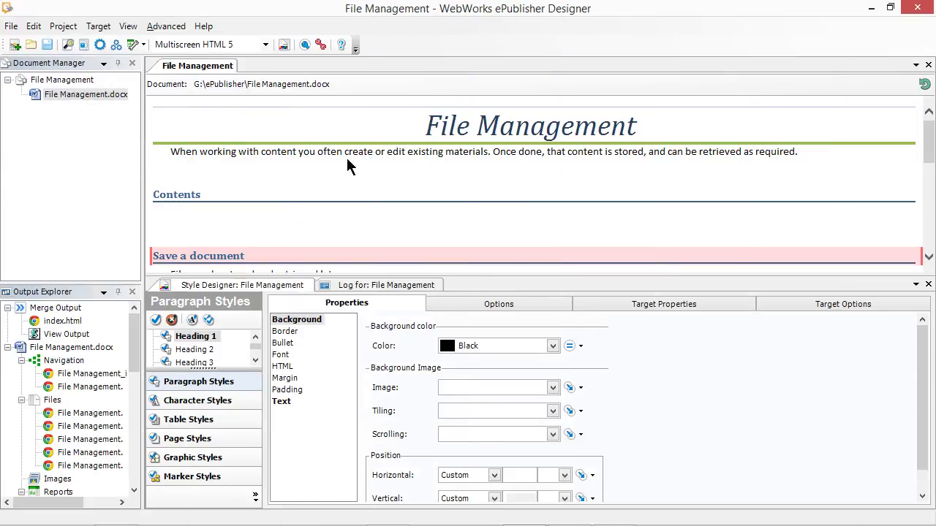
# Step: Select the Title style and set its Table of contents level option to 1
pyautogui.click(497, 129)
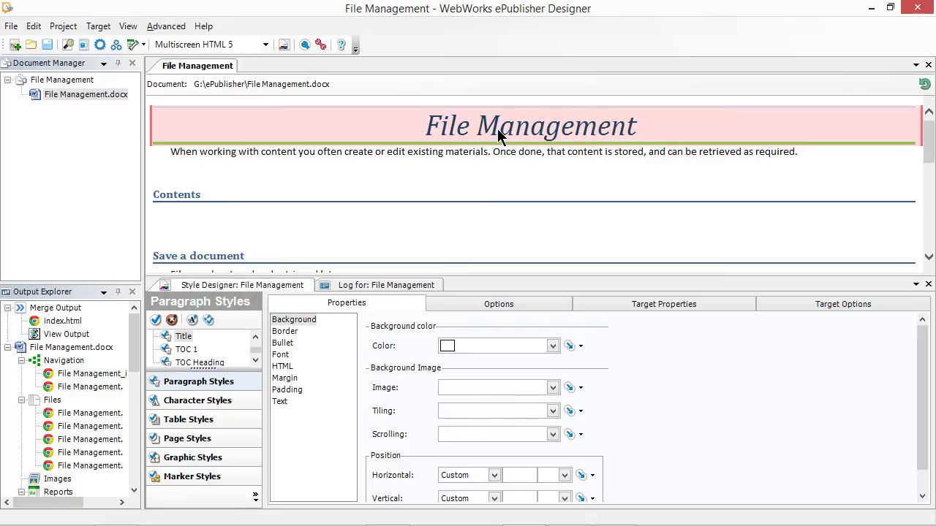
pyautogui.click(497, 304)
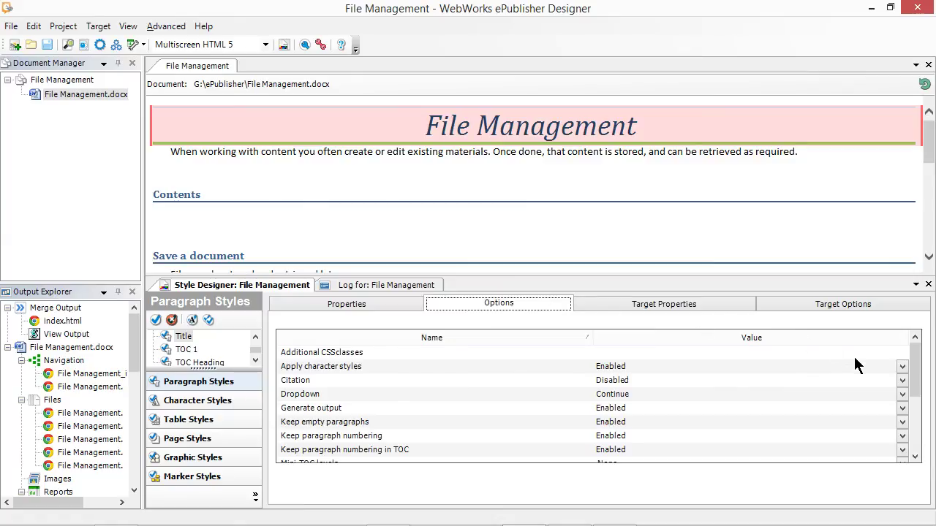
pyautogui.click(916, 448)
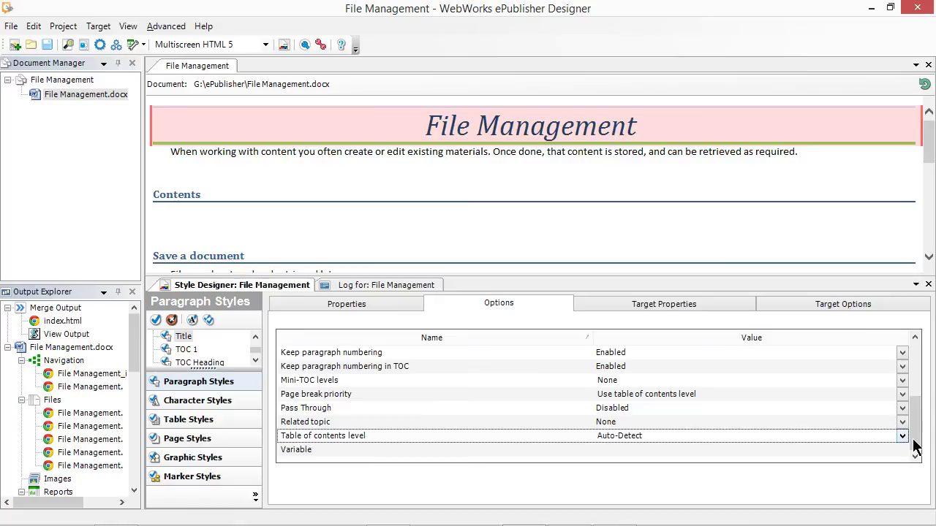
pyautogui.click(902, 438)
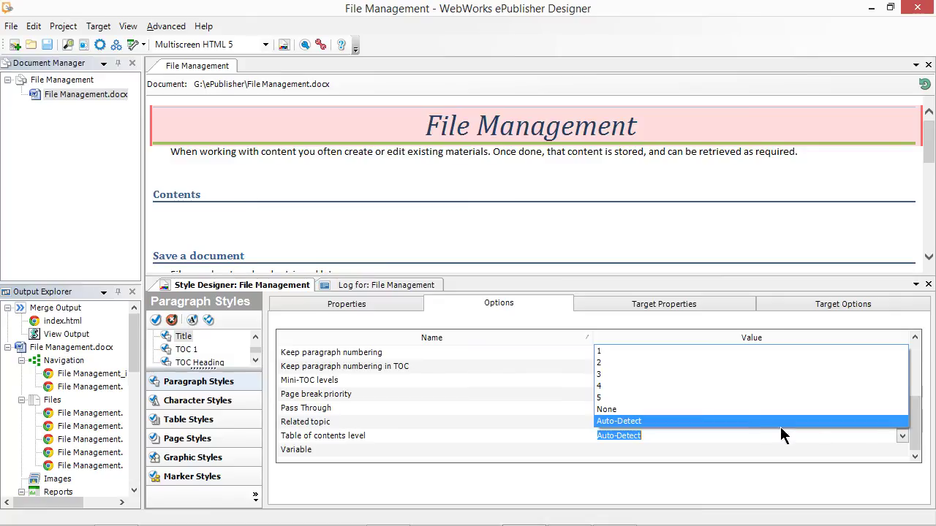
pyautogui.click(668, 355)
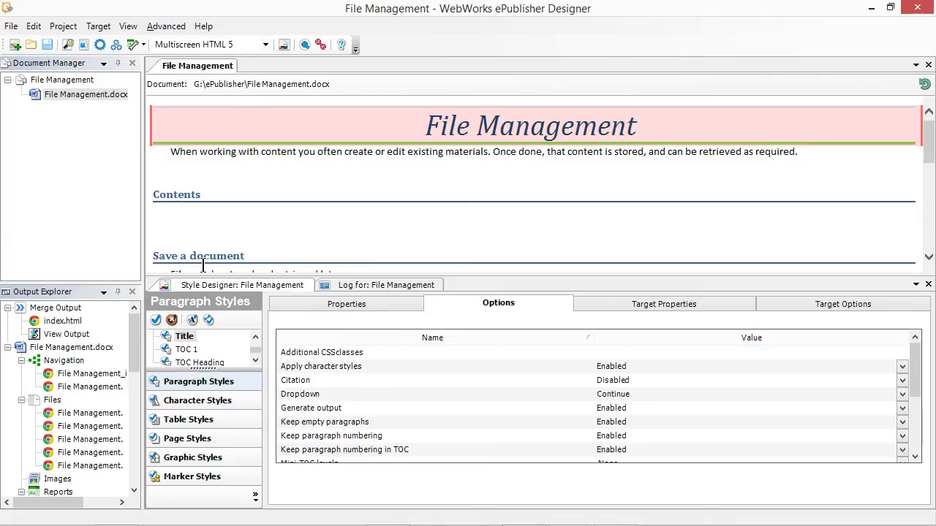
# Step: Set the Contents heading style's Table of contents level to None and regenerate all output
pyautogui.click(172, 195)
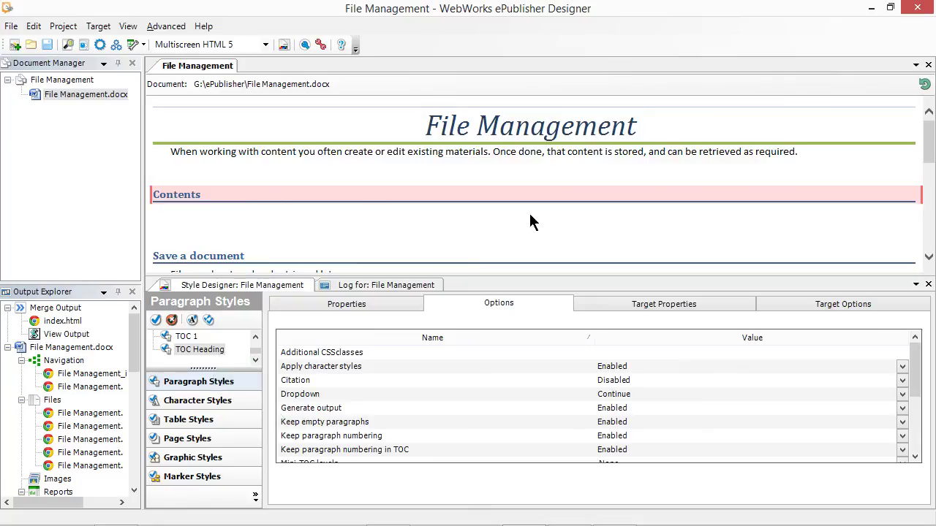
pyautogui.click(918, 447)
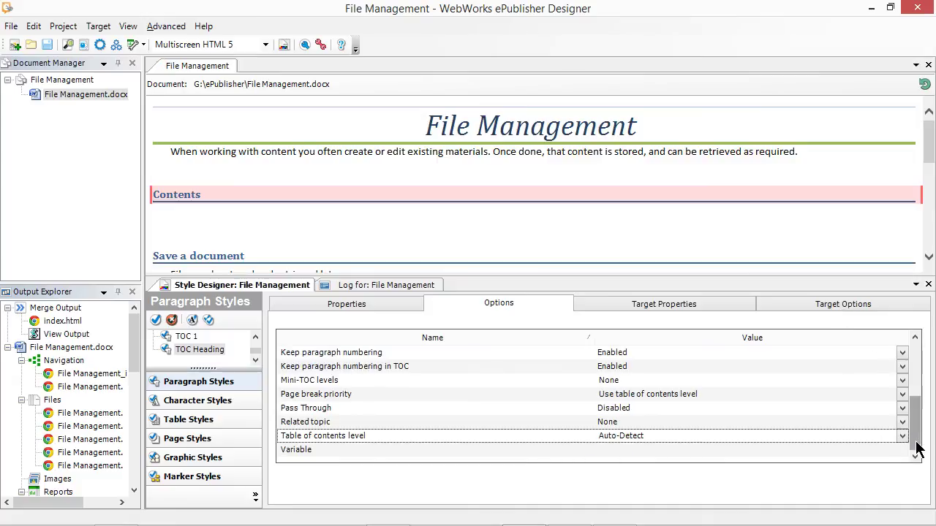
pyautogui.click(902, 437)
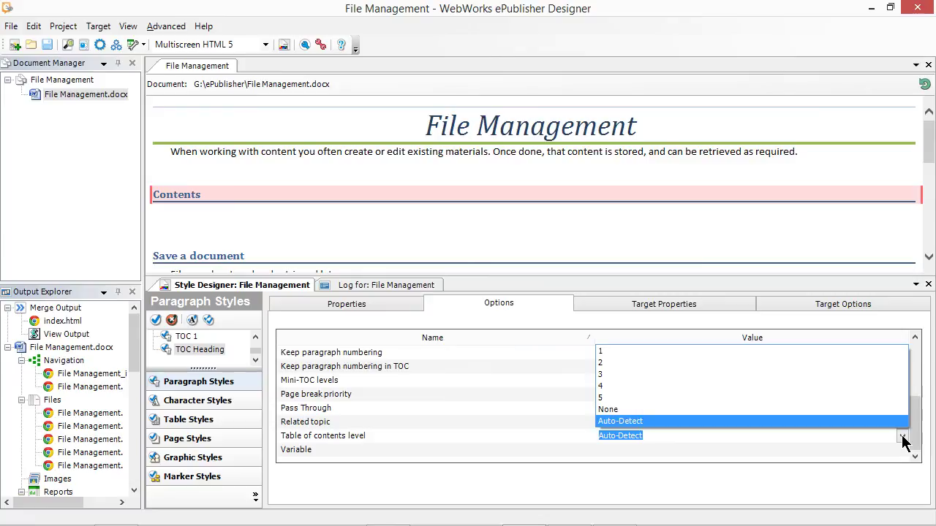
pyautogui.click(623, 411)
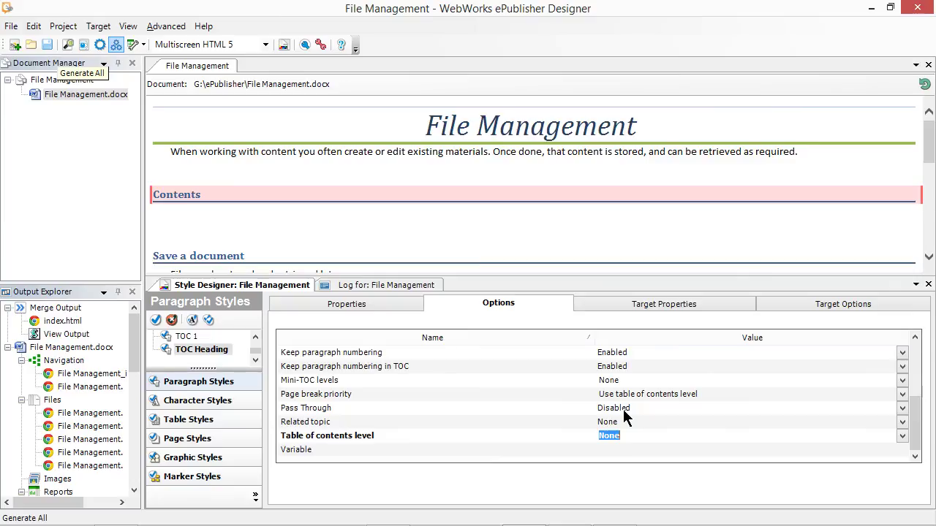
pyautogui.click(115, 45)
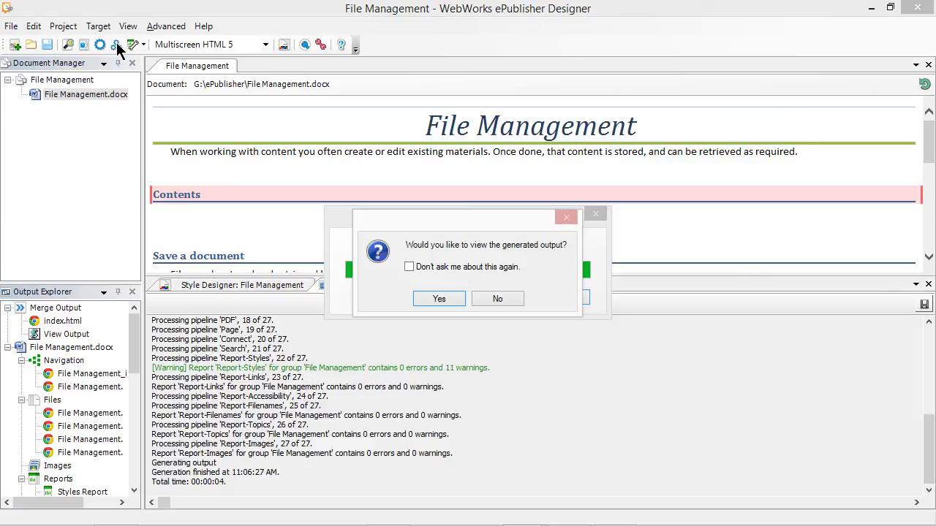
# Step: View the regenerated output in Chrome and open the File Management page from the contents
pyautogui.click(438, 299)
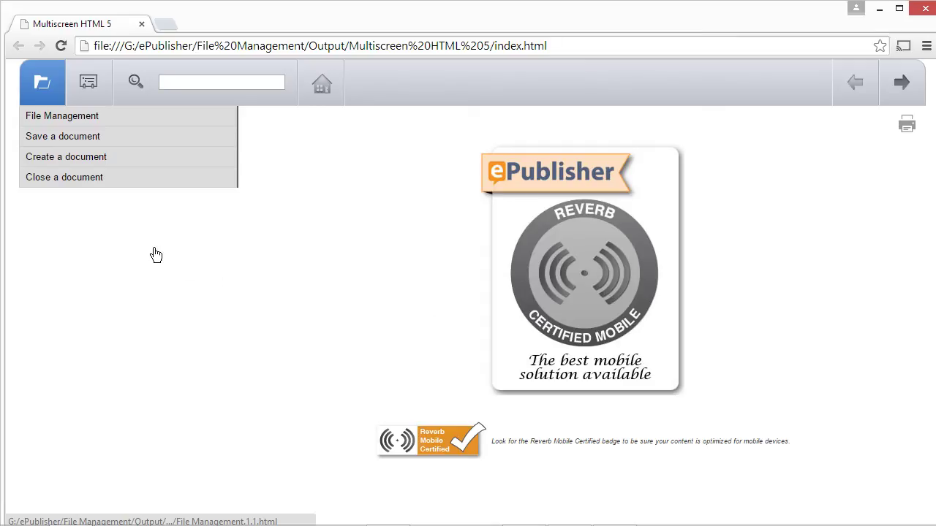
pyautogui.click(71, 118)
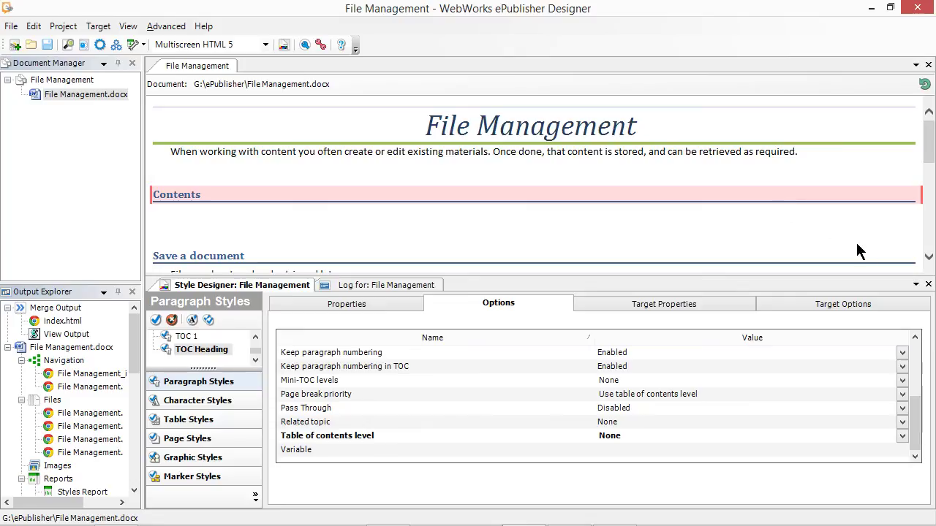
# Step: Set TOC Heading's Generate output option to Disabled, then select the 'Save a document' heading's style
pyautogui.click(914, 357)
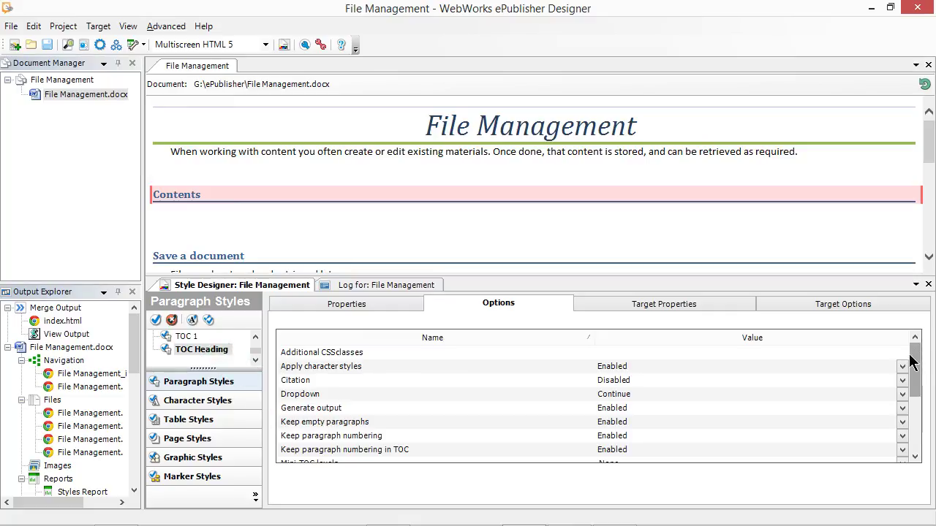
pyautogui.click(902, 409)
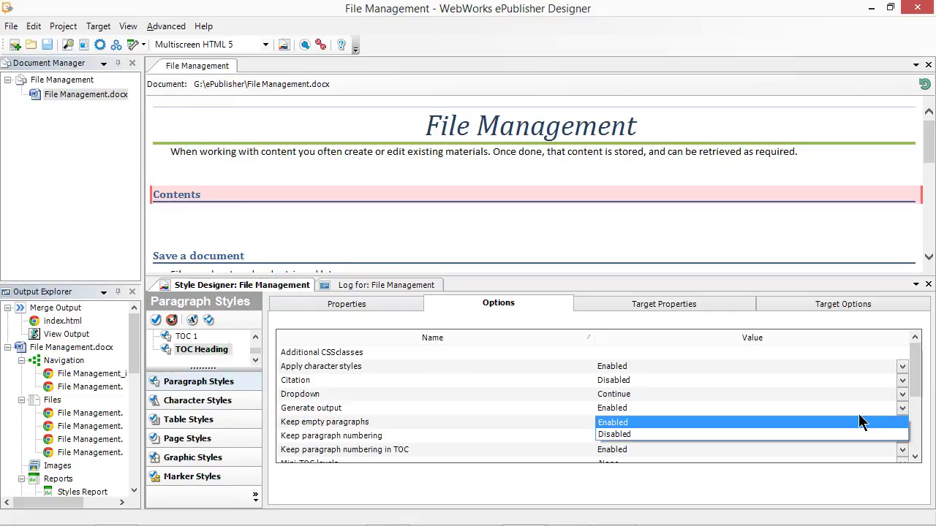
pyautogui.click(846, 434)
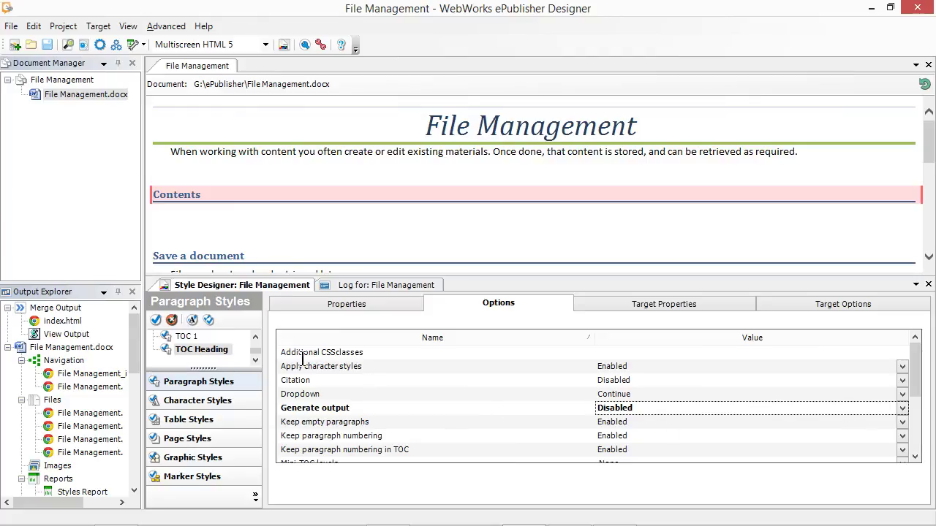
pyautogui.click(221, 257)
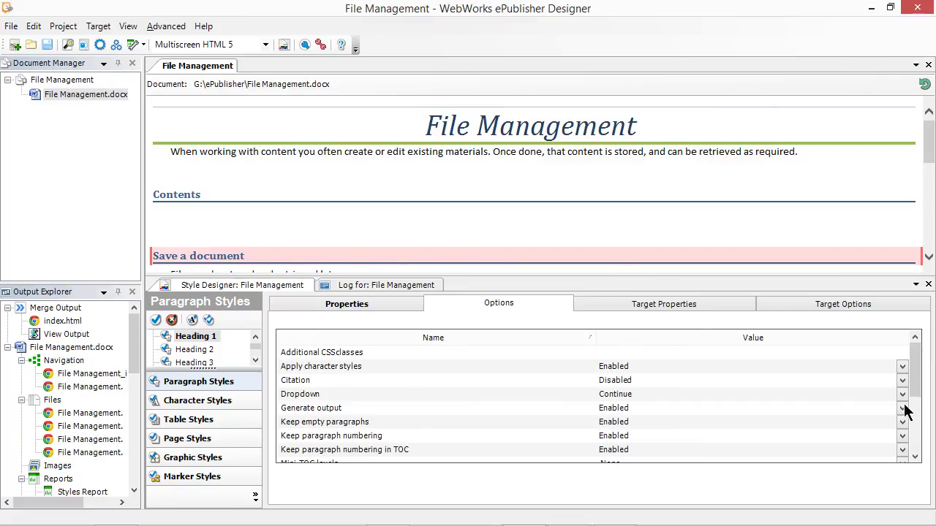
# Step: Set Heading 1's Table of contents level to 2 and regenerate the output
pyautogui.scroll(-3, 909, 438)
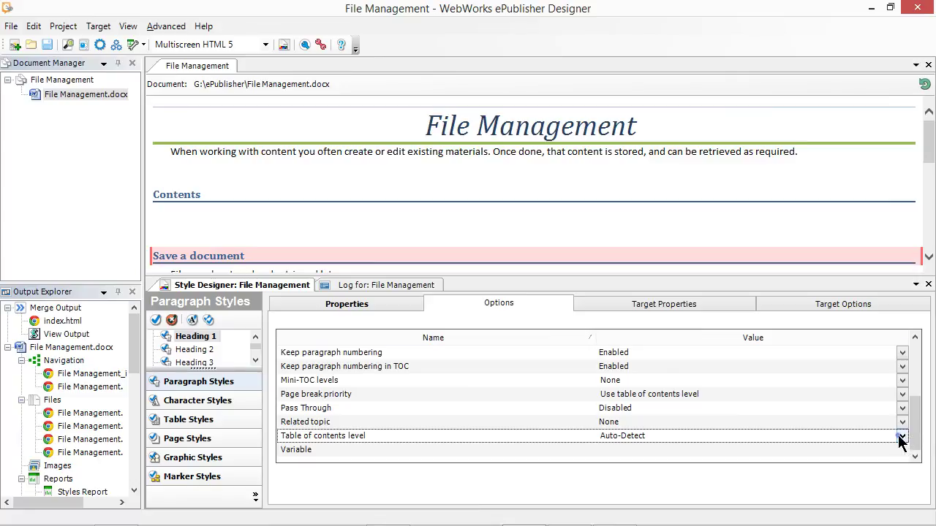
pyautogui.click(900, 437)
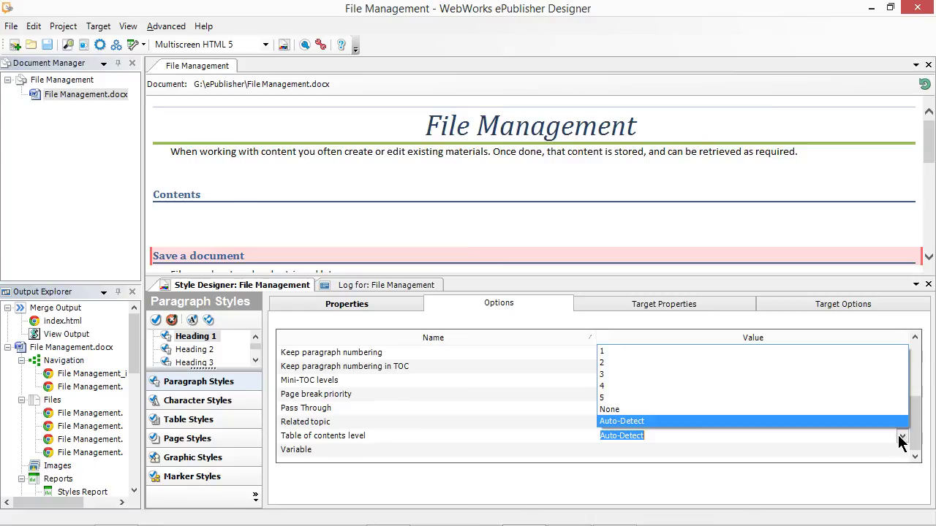
pyautogui.click(647, 362)
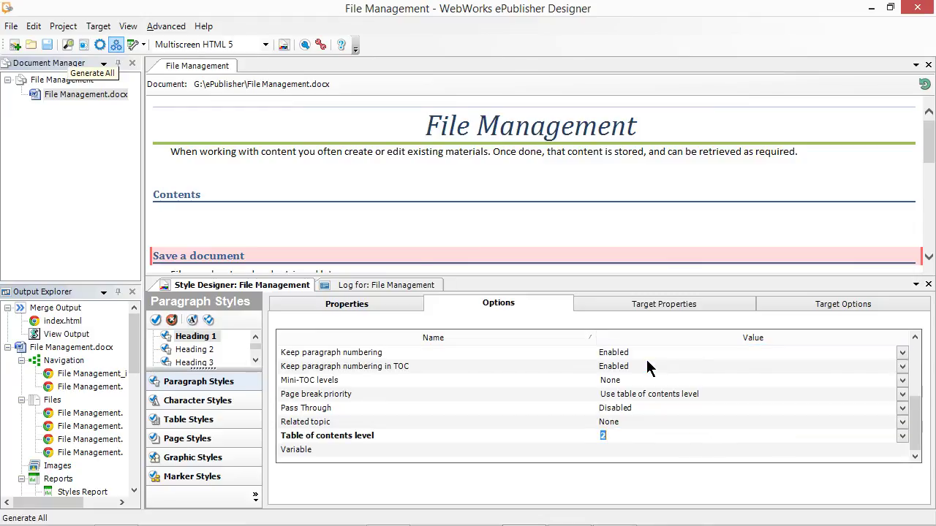
pyautogui.click(117, 46)
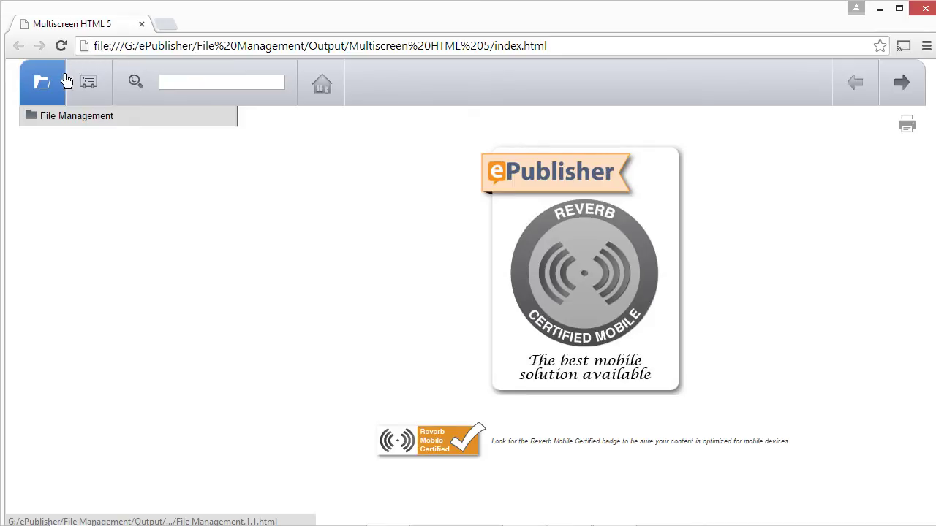
# Step: Expand File Management, open 'Close a document', and restore Chrome to a narrow phone-sized window
pyautogui.click(61, 118)
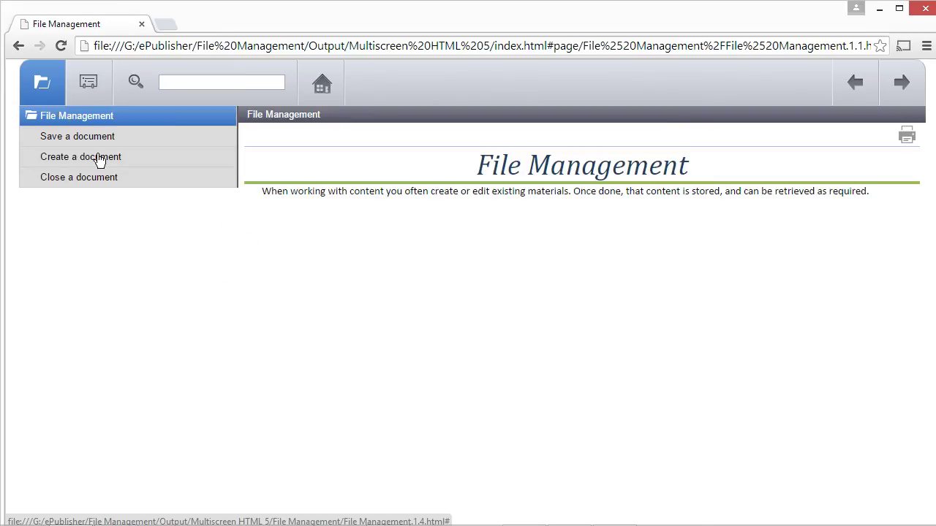
pyautogui.click(101, 182)
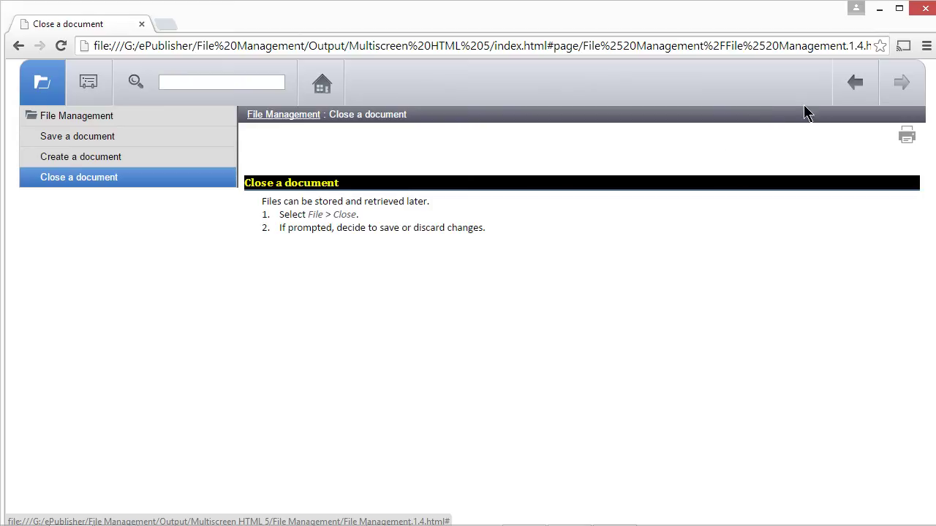
pyautogui.click(899, 9)
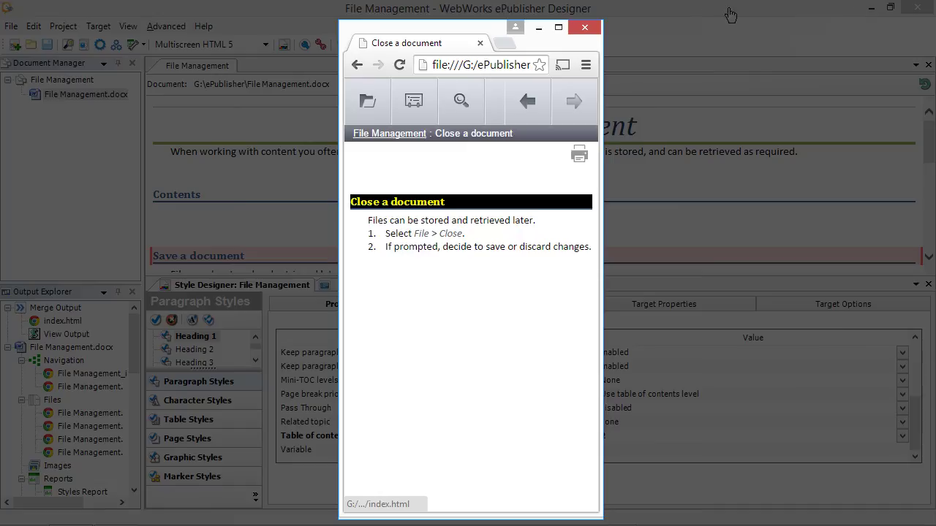
# Step: From the contents list, go to File Management and then on to the Save a document topic
pyautogui.click(361, 104)
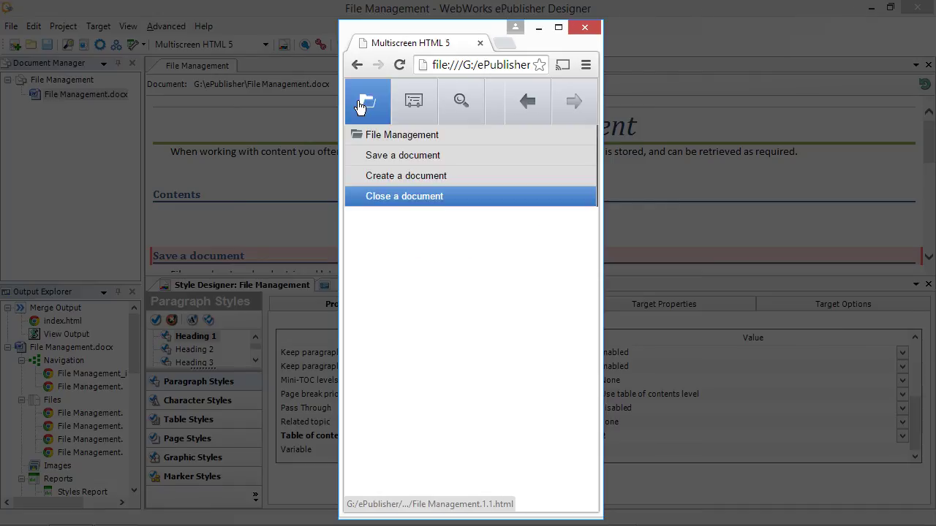
pyautogui.click(379, 138)
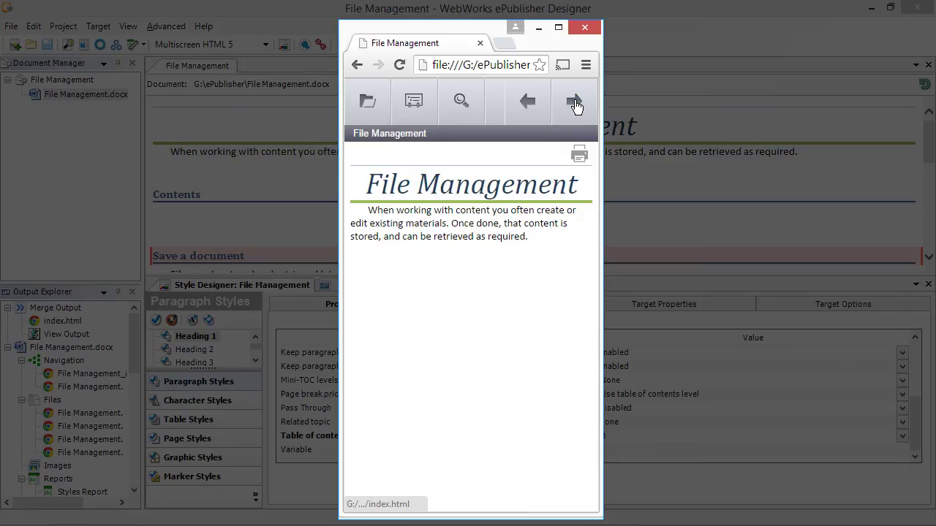
pyautogui.click(576, 107)
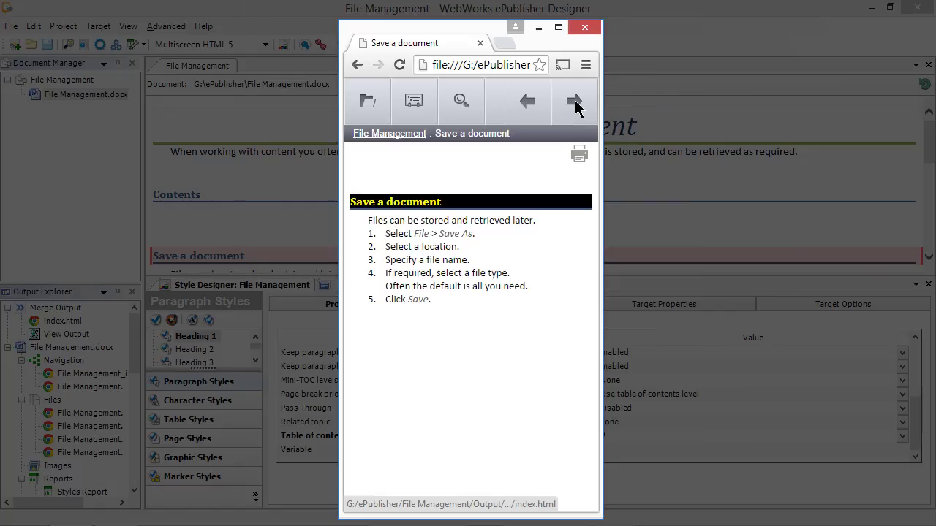
# Step: Search the help output for 'document' to list Save, Create and Close a document
pyautogui.click(458, 103)
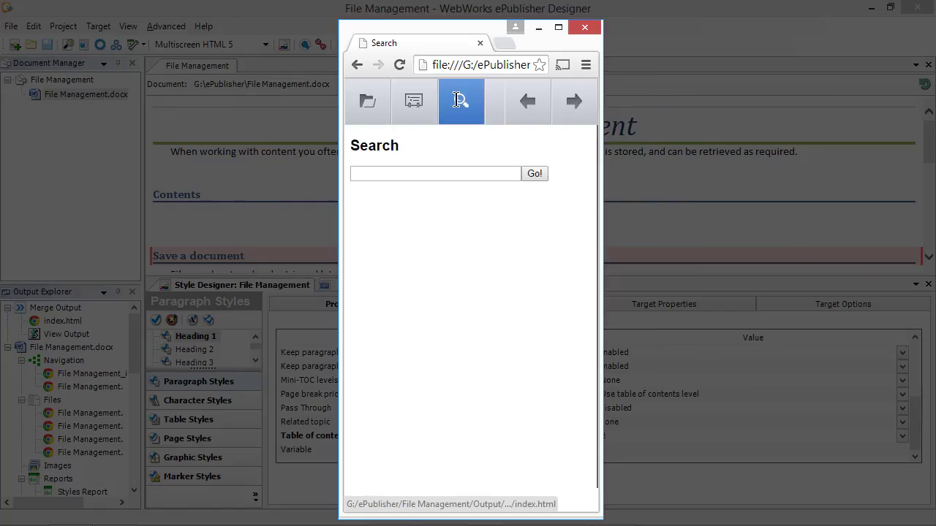
pyautogui.click(363, 173)
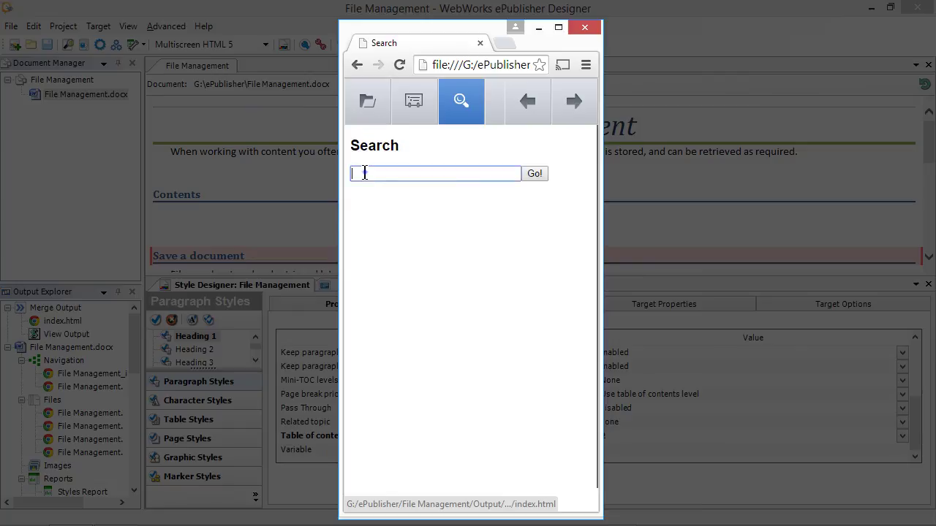
pyautogui.write('document')
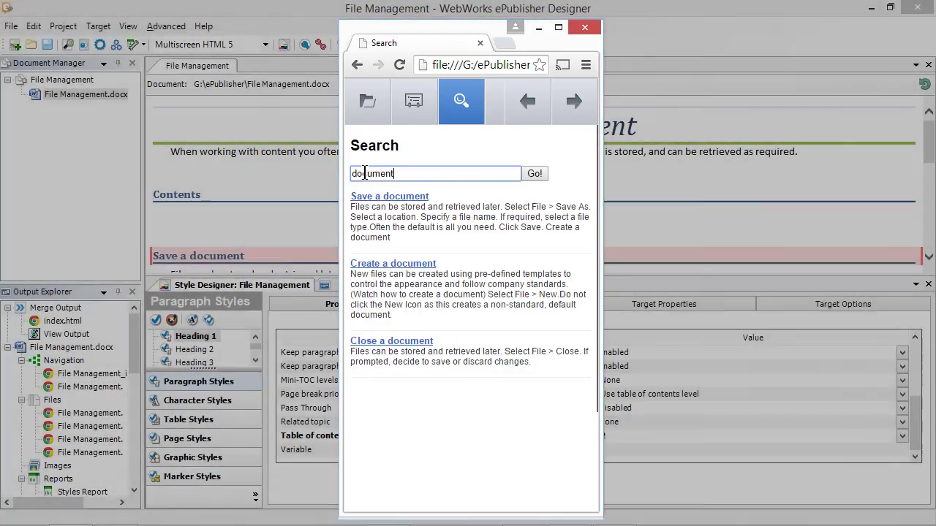
pyautogui.press('Return')
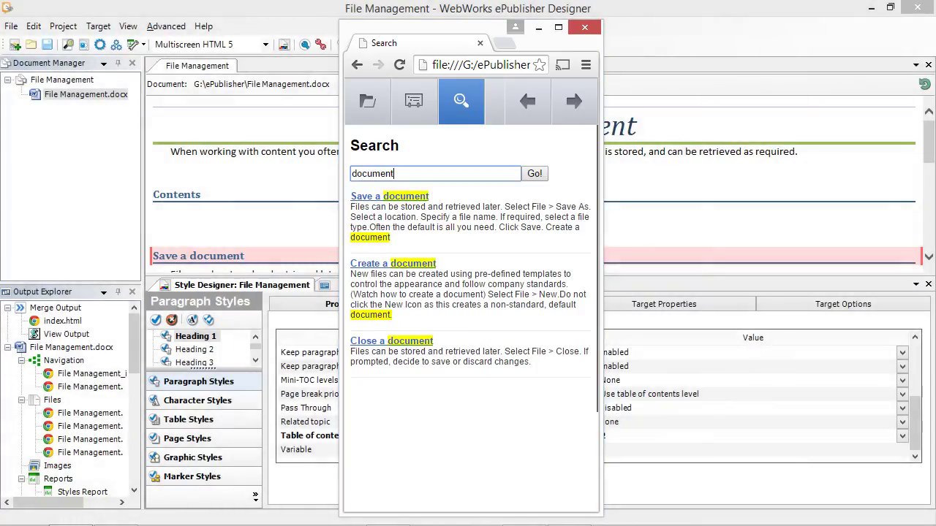